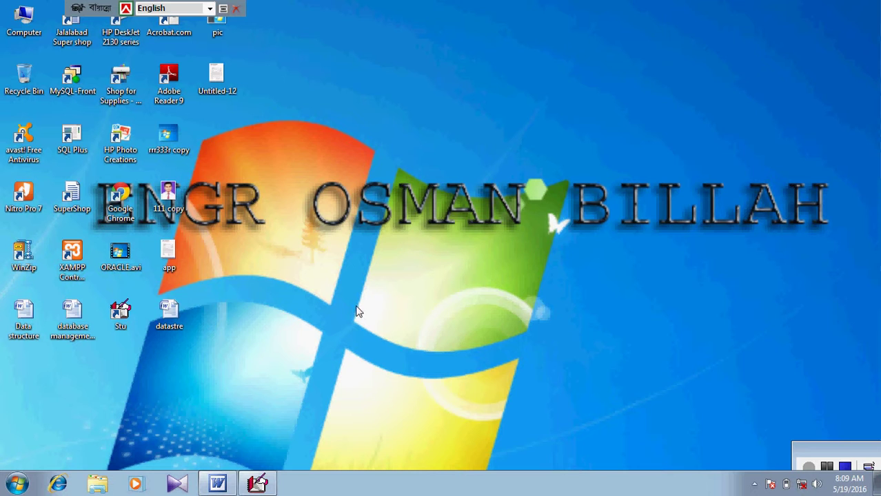
# Restore the Word window showing 'A quick brown fox jumps over the lazy dog' from the taskbar.
pyautogui.click(219, 487)
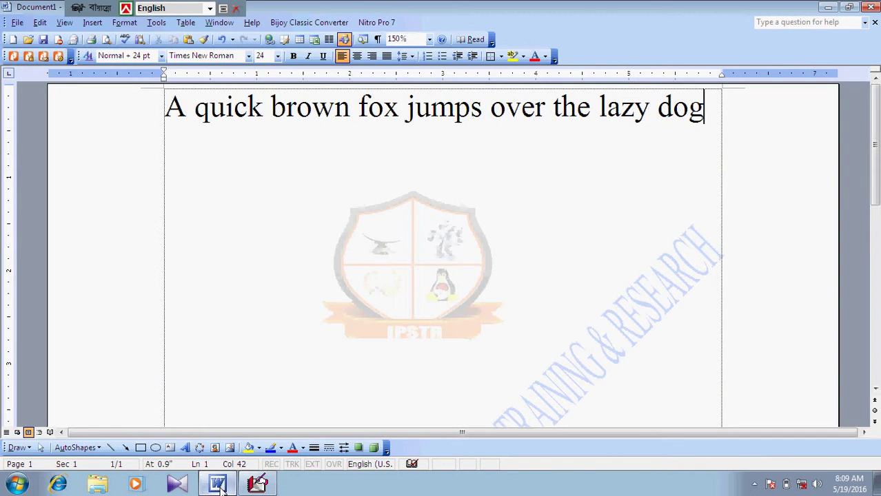
# Select all text, deselect it in the sentence, then expand the Edit menu to show Replace and Go To.
pyautogui.click(41, 24)
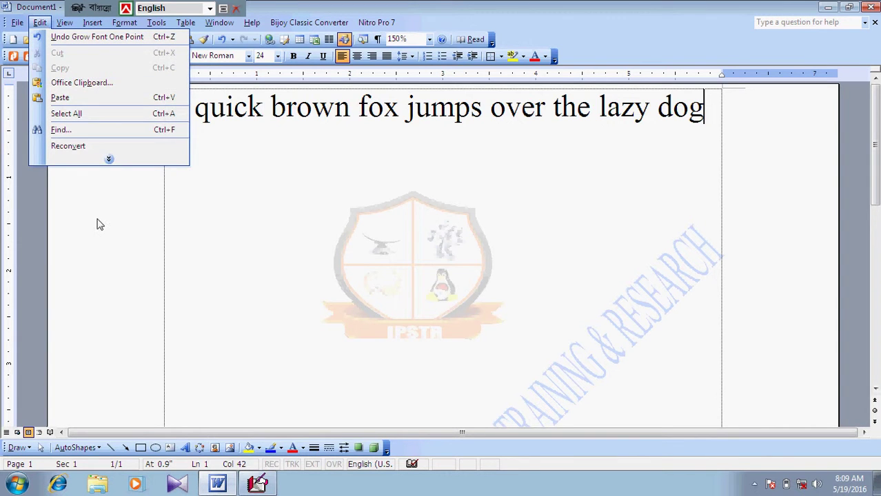
pyautogui.hotkey('ctrl', 'a')
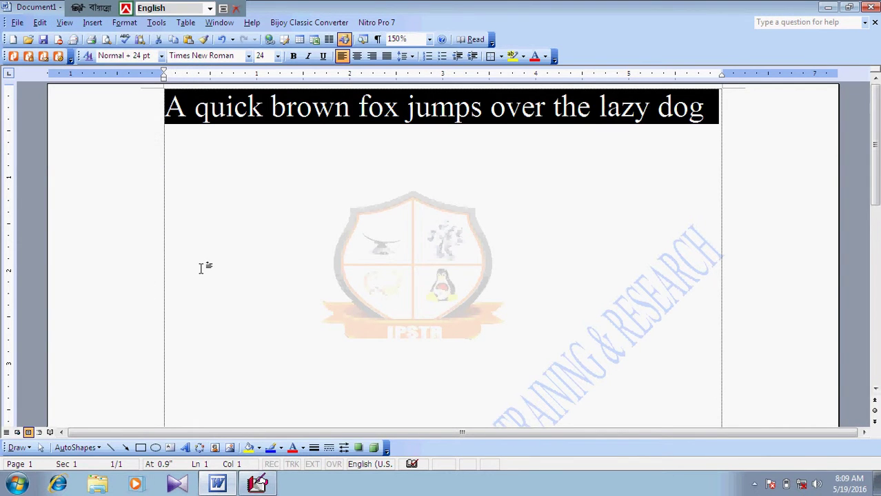
pyautogui.click(200, 268)
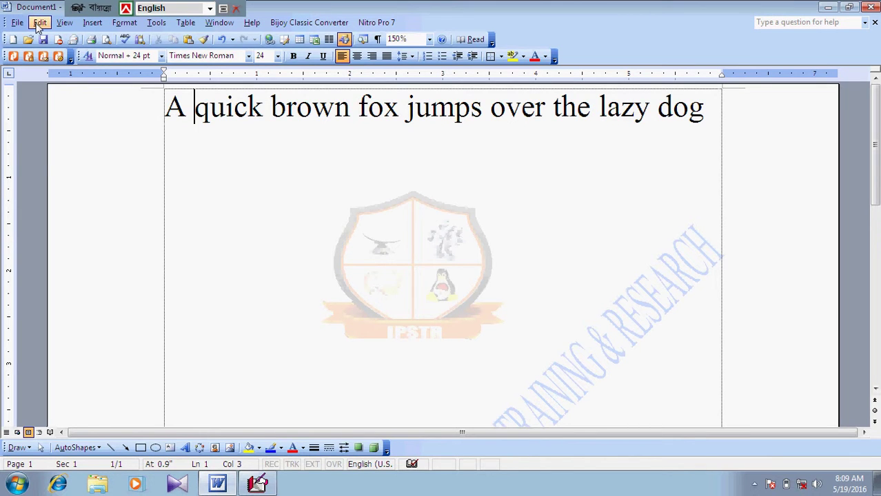
pyautogui.click(39, 23)
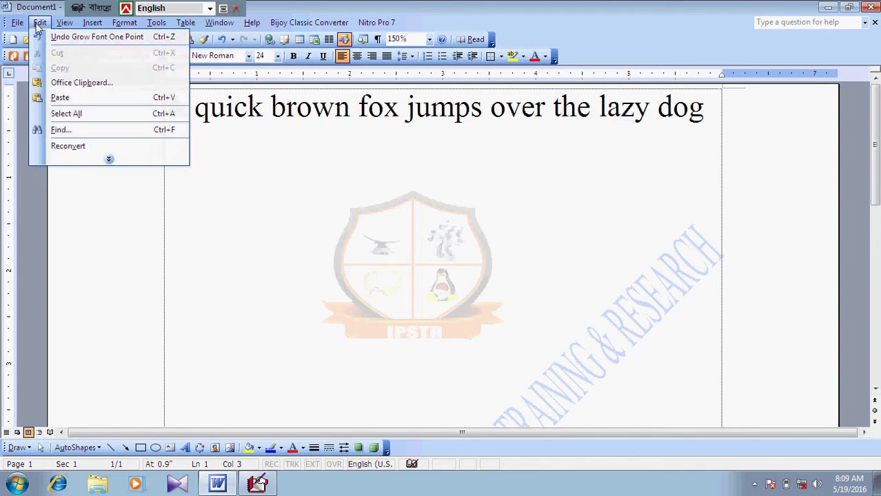
pyautogui.click(109, 161)
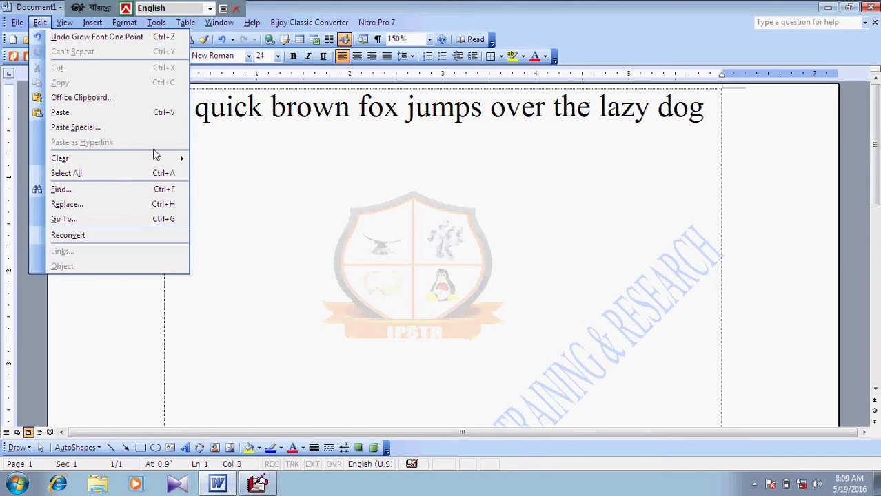
# Delete the word 'quick' from the sentence.
pyautogui.click(218, 201)
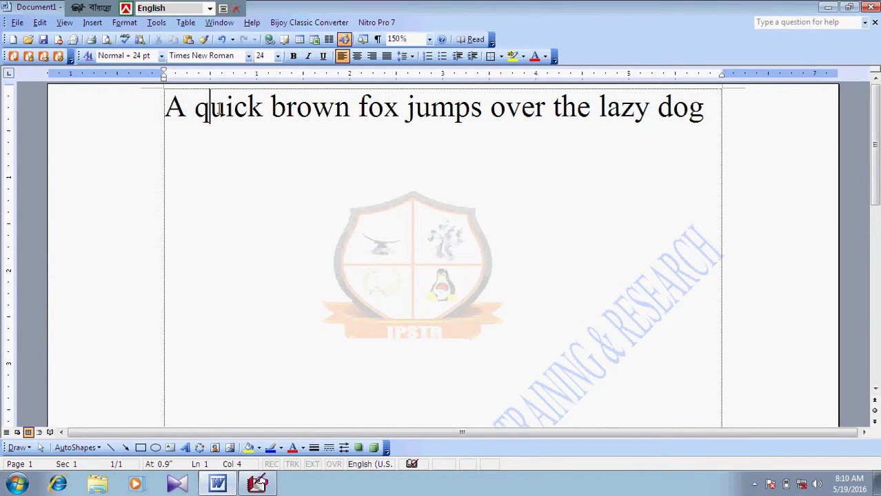
pyautogui.click(266, 110)
pyautogui.press('BackSpace')
pyautogui.press('BackSpace')
pyautogui.press('BackSpace')
pyautogui.press('BackSpace')
pyautogui.press('BackSpace')
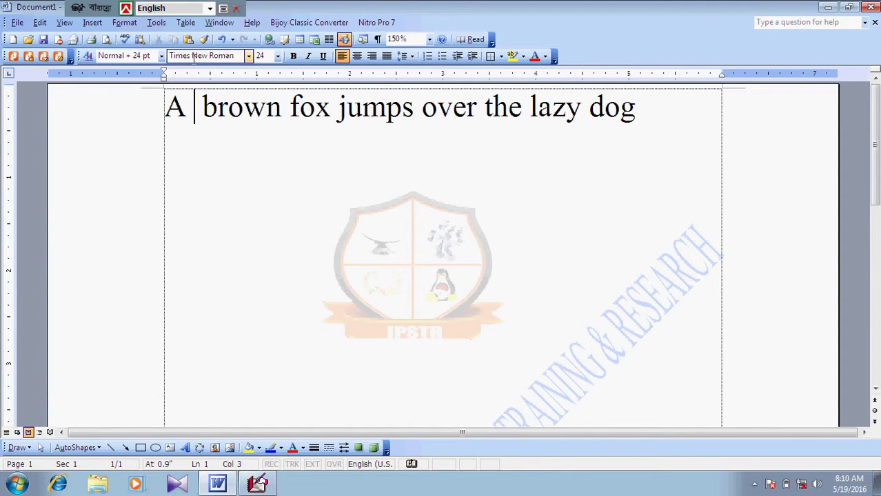
# Undo, redo and undo again so 'quick' is restored, then close the expanded Edit menu.
pyautogui.click(40, 22)
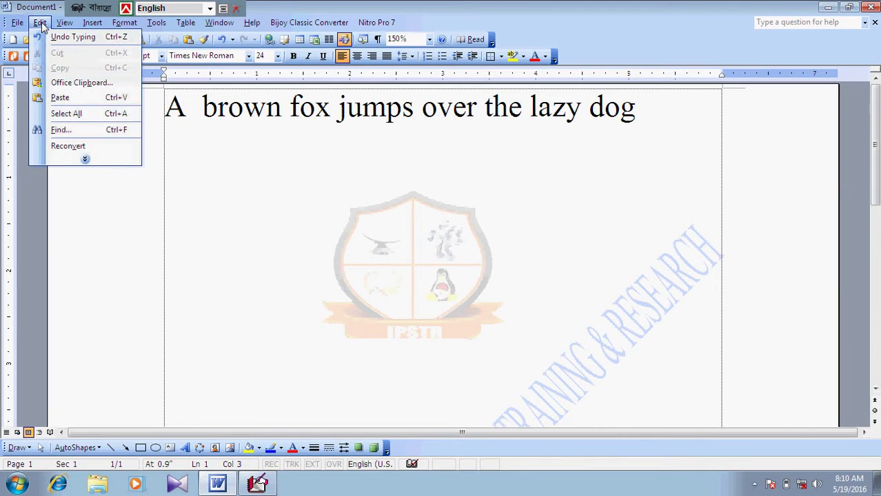
pyautogui.click(54, 36)
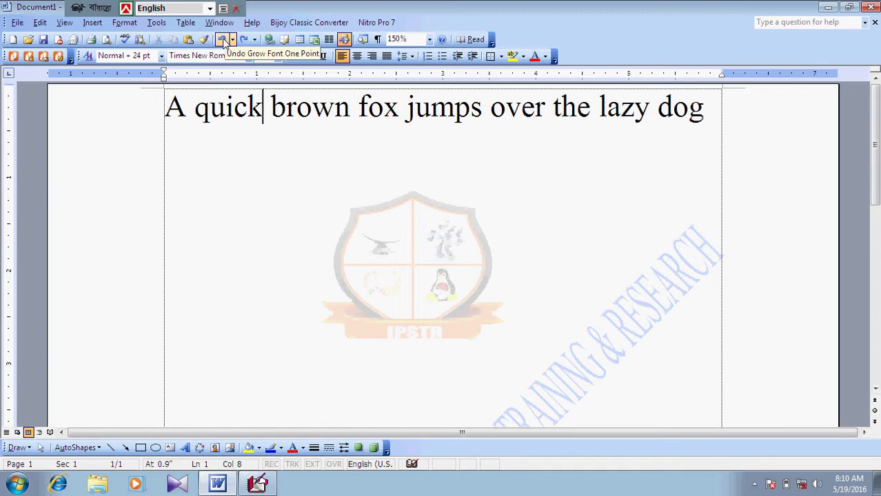
pyautogui.click(245, 40)
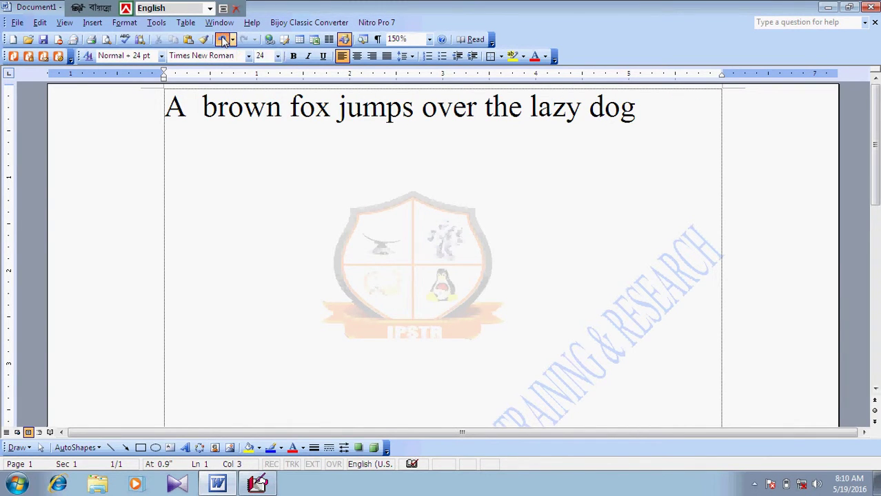
pyautogui.click(223, 40)
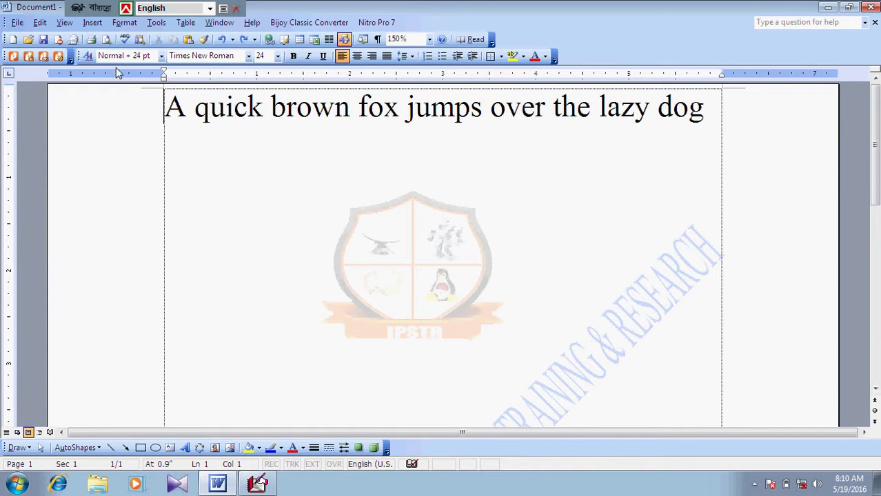
pyautogui.click(41, 25)
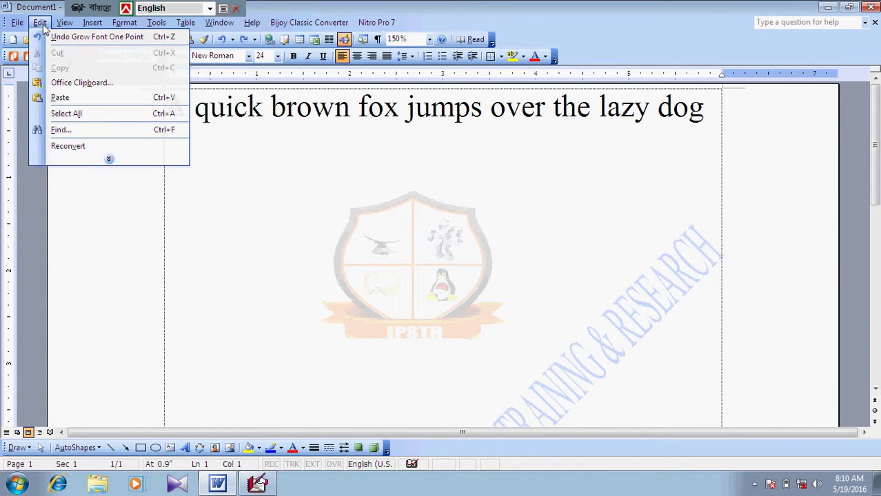
pyautogui.click(108, 161)
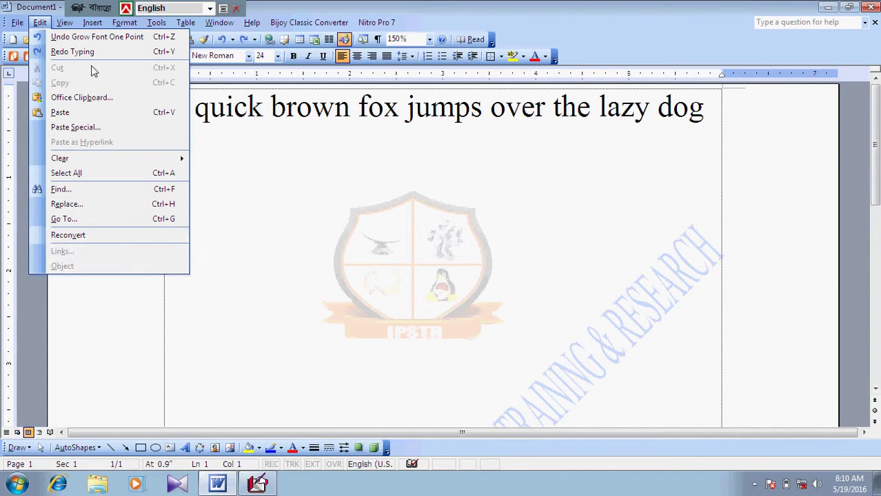
pyautogui.click(226, 199)
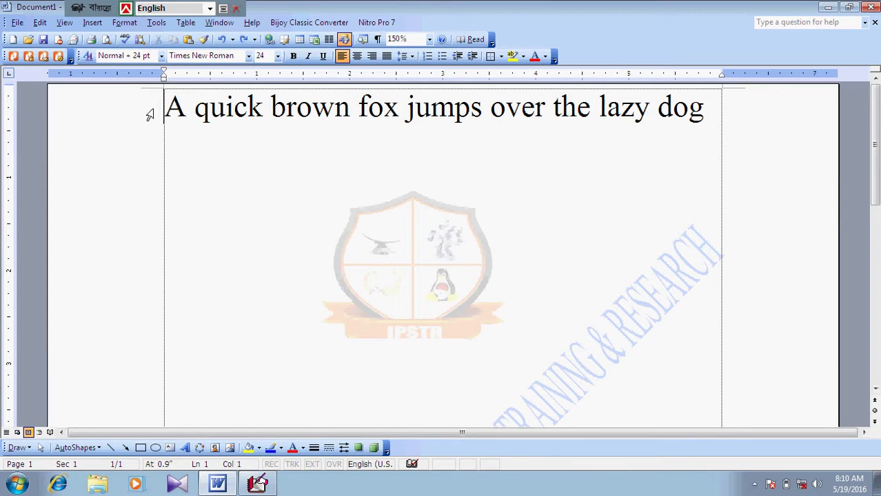
# Select the sentence line and cut it with Edit > Cut.
pyautogui.click(150, 115)
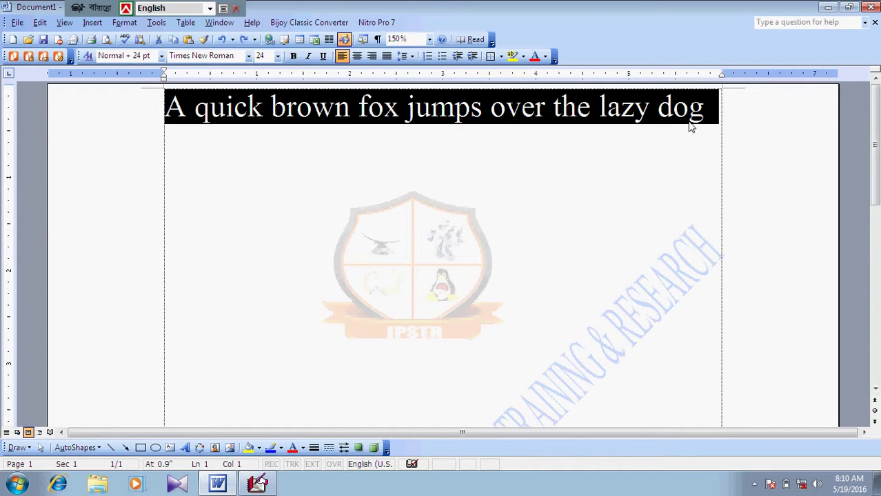
pyautogui.click(708, 116)
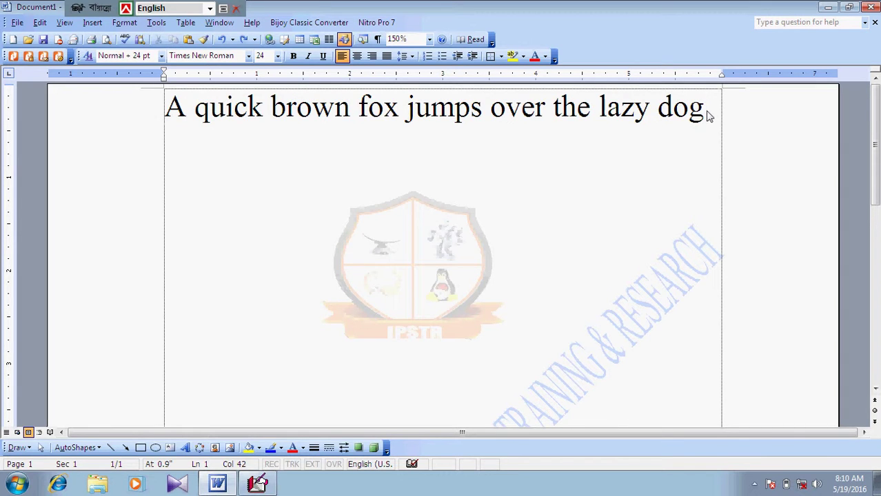
pyautogui.hotkey('shift', 'Left')
pyautogui.hotkey('shift', 'Left')
pyautogui.hotkey('shift', 'Left')
pyautogui.hotkey('shift', 'Left')
pyautogui.hotkey('shift', 'Left')
pyautogui.hotkey('shift', 'Left')
pyautogui.hotkey('shift', 'Left')
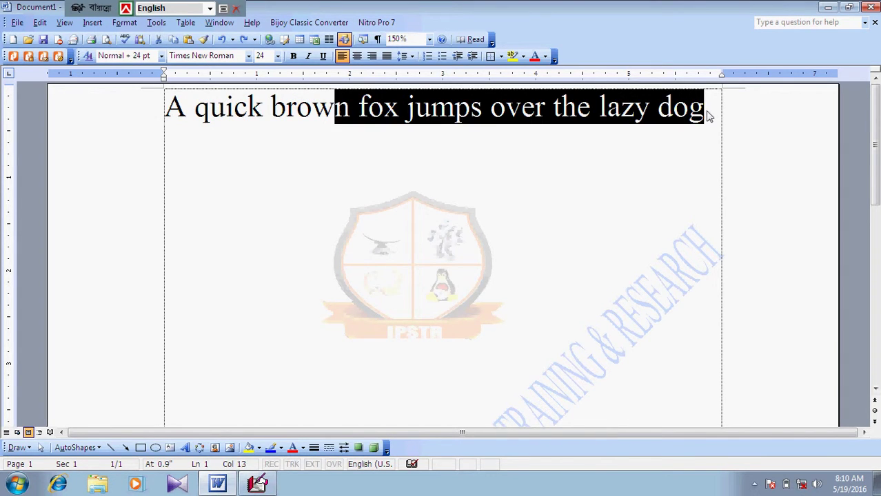
pyautogui.hotkey('shift', 'Left')
pyautogui.hotkey('shift', 'Left')
pyautogui.hotkey('shift', 'Left')
pyautogui.hotkey('shift', 'Left')
pyautogui.hotkey('shift', 'Left')
pyautogui.hotkey('shift', 'Left')
pyautogui.hotkey('shift', 'Left')
pyautogui.hotkey('shift', 'Left')
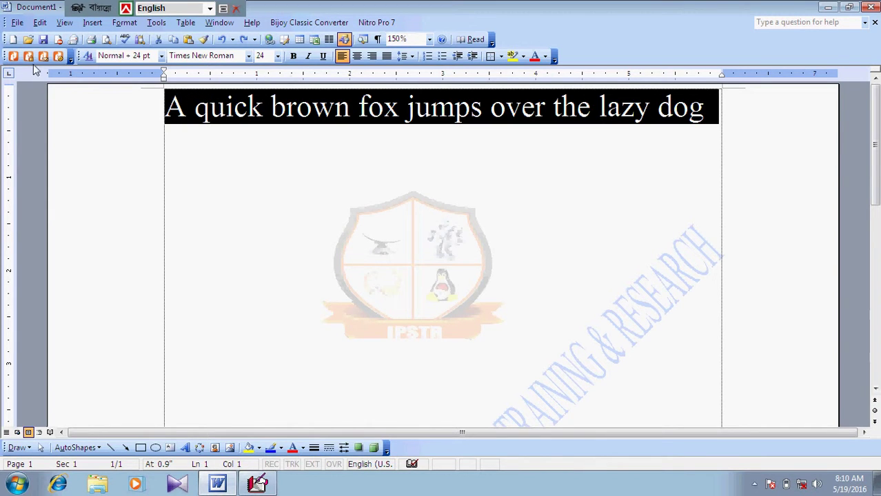
pyautogui.click(41, 26)
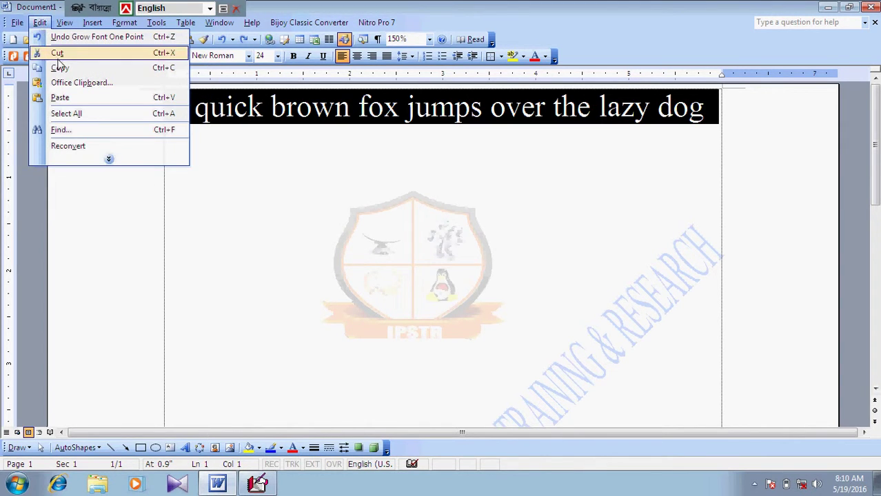
pyautogui.click(59, 54)
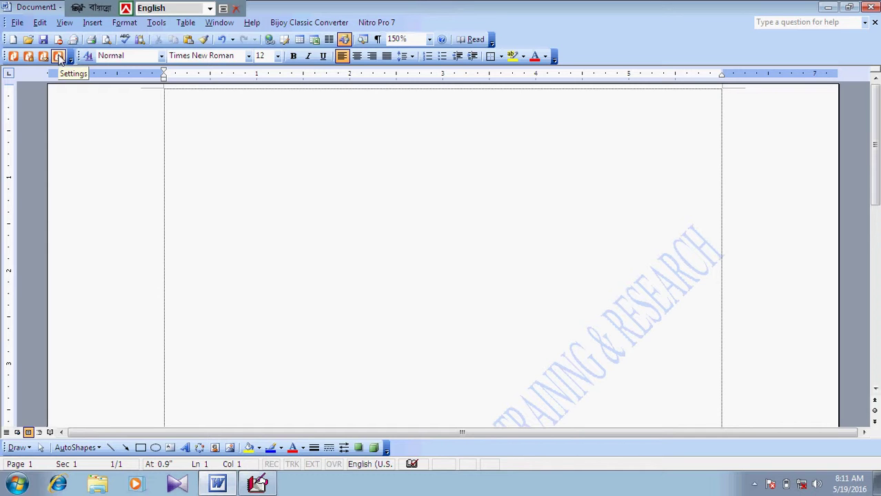
# Add blank lines and paste the cut sentence back with Edit > Paste.
pyautogui.click(59, 55)
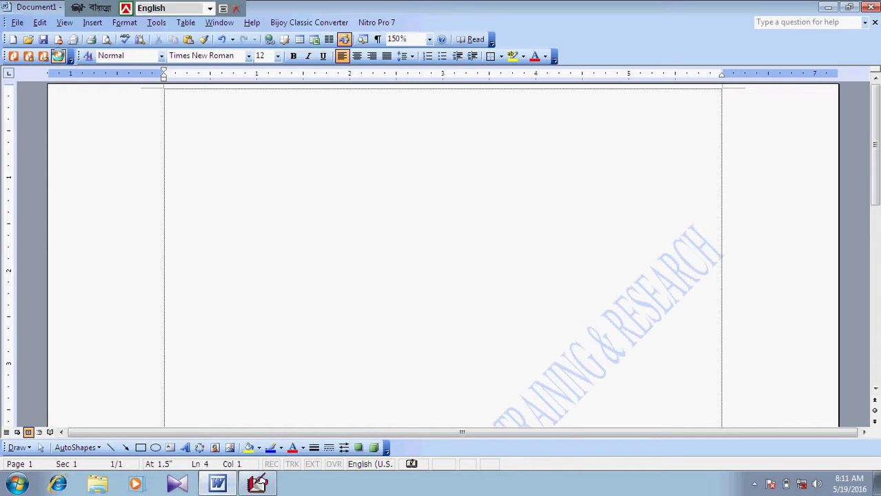
pyautogui.press('Return')
pyautogui.press('Return')
pyautogui.press('Return')
pyautogui.press('Return')
pyautogui.click(42, 23)
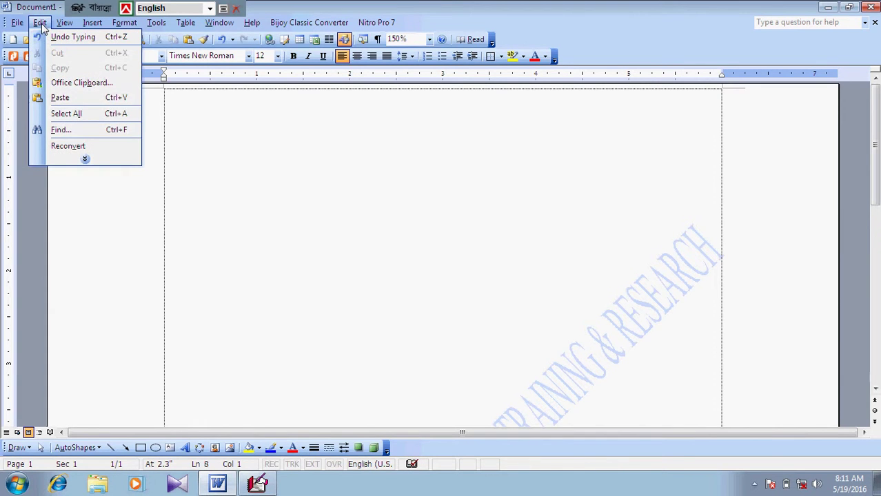
pyautogui.click(60, 99)
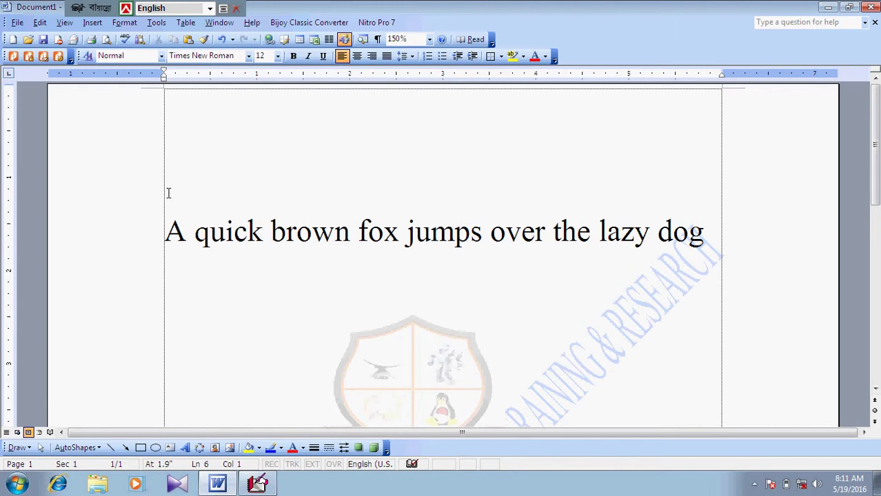
# Remove the blank lines above the pasted sentence and select its line.
pyautogui.press('BackSpace')
pyautogui.press('BackSpace')
pyautogui.press('BackSpace')
pyautogui.press('BackSpace')
pyautogui.press('BackSpace')
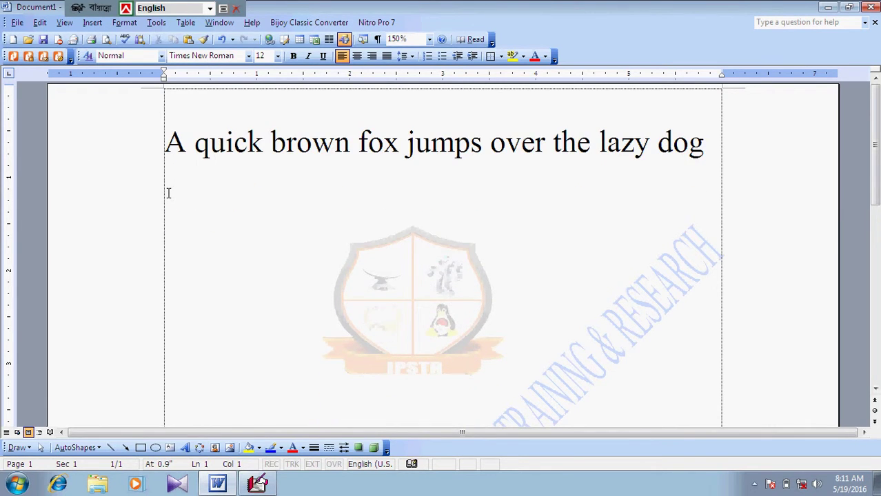
pyautogui.click(173, 121)
pyautogui.press('BackSpace')
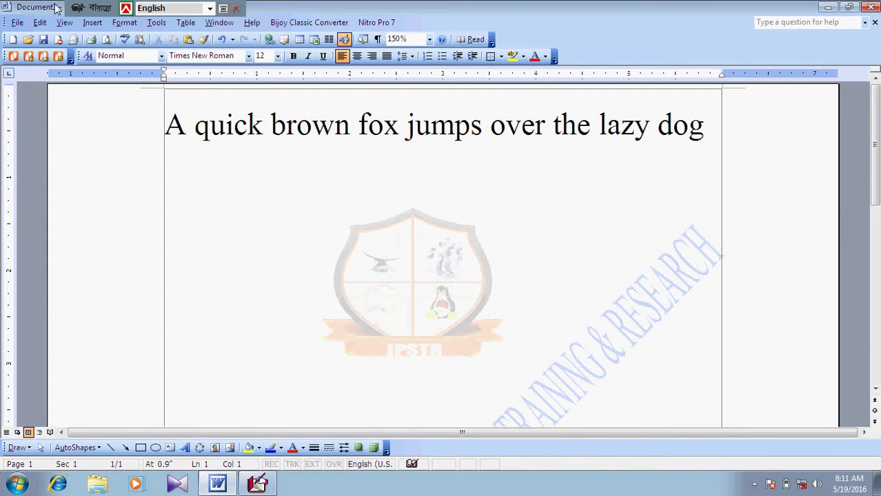
pyautogui.click(40, 22)
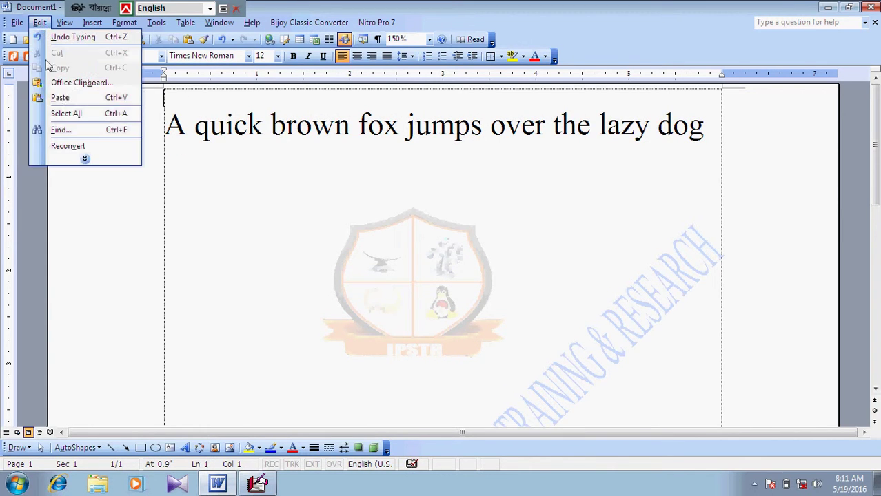
pyautogui.moveTo(83, 161)
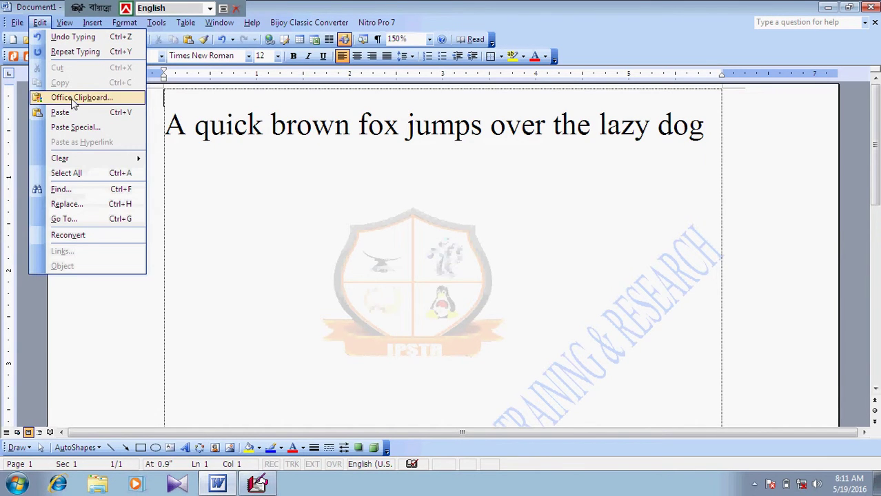
pyautogui.click(196, 211)
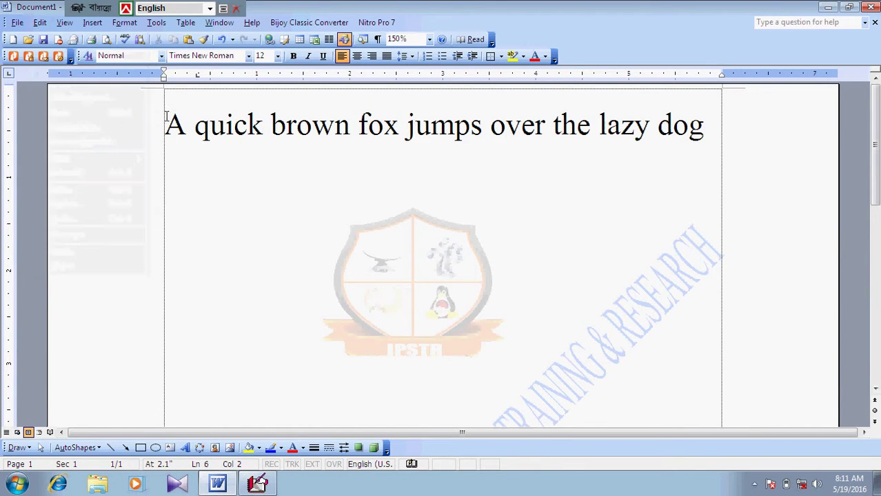
pyautogui.click(147, 135)
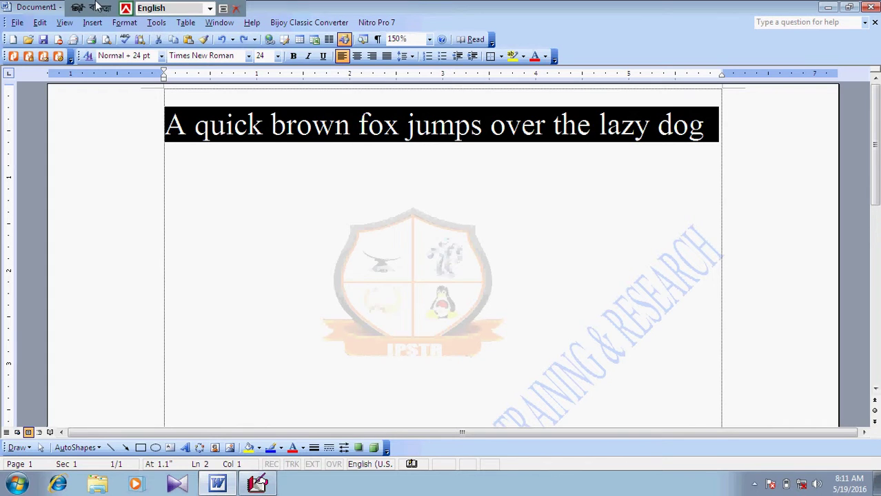
# Copy the sentence and paste a second copy on a new line below.
pyautogui.click(45, 26)
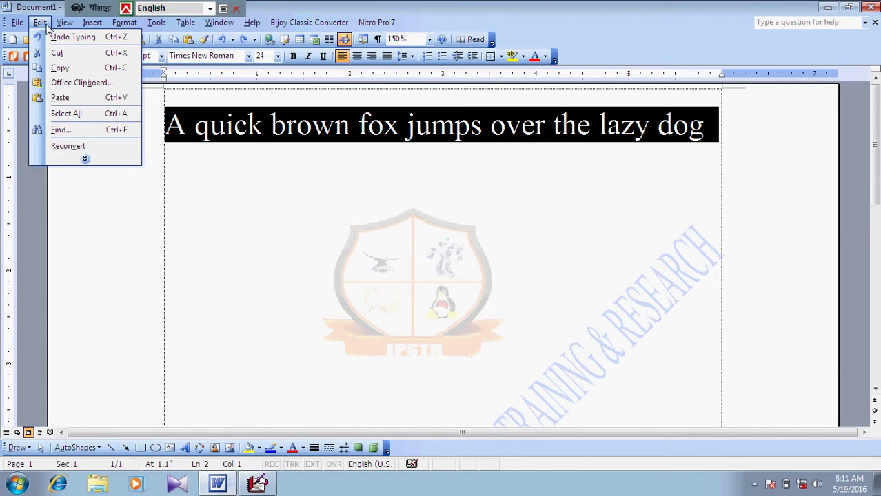
pyautogui.click(54, 68)
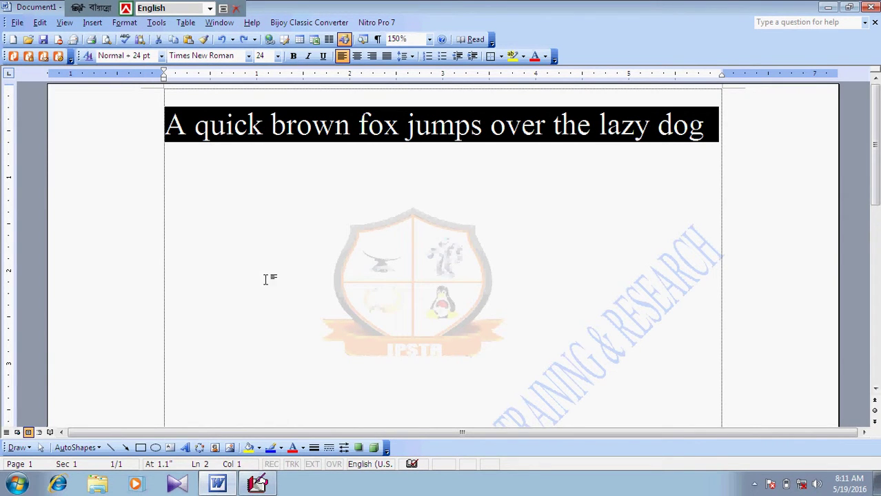
pyautogui.click(234, 318)
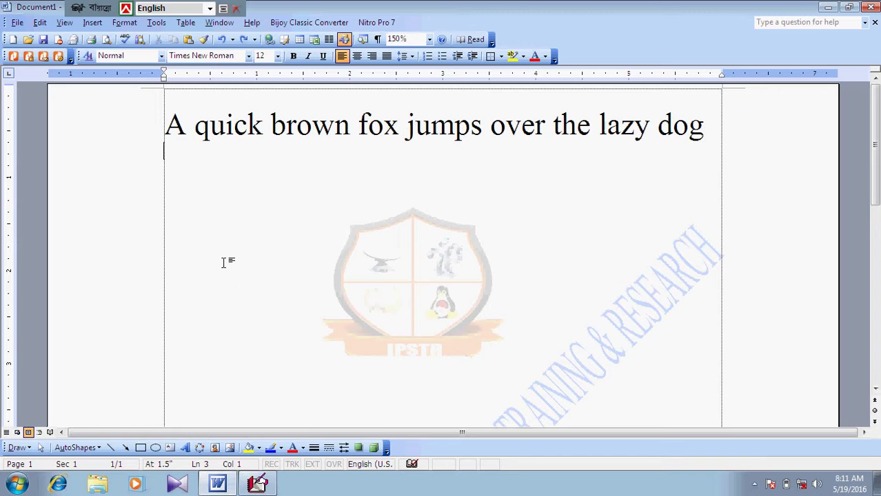
pyautogui.press('Return')
pyautogui.rightClick(165, 165)
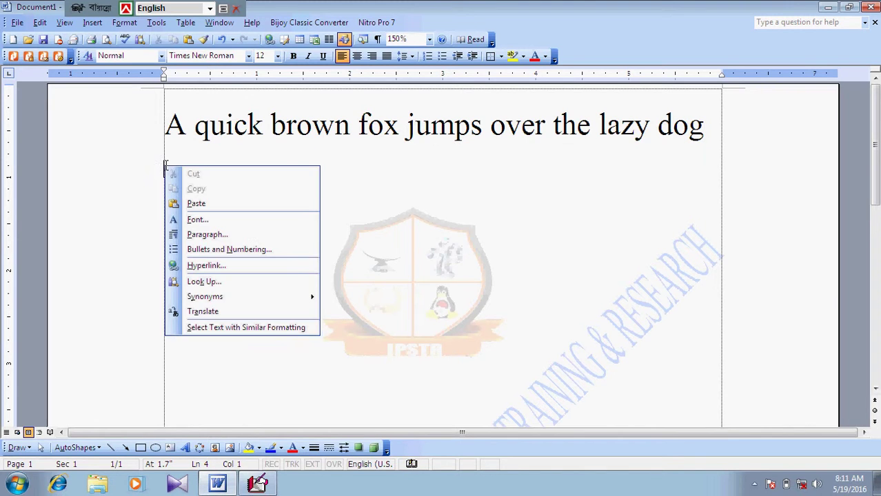
pyautogui.click(197, 210)
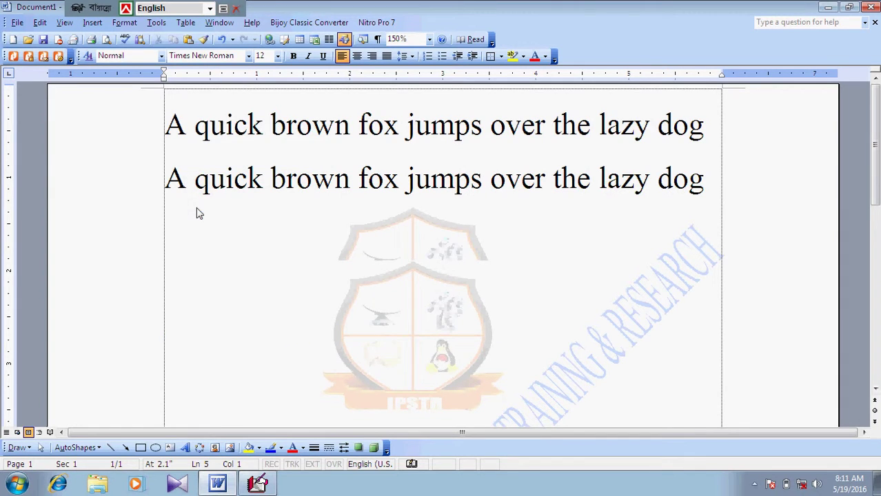
# Select and deselect the logo picture, then select the first sentence line.
pyautogui.click(366, 345)
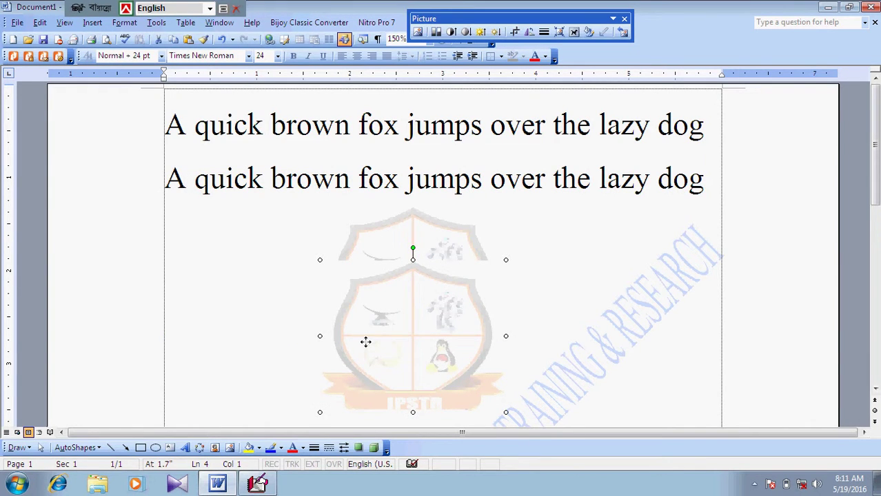
pyautogui.click(365, 343)
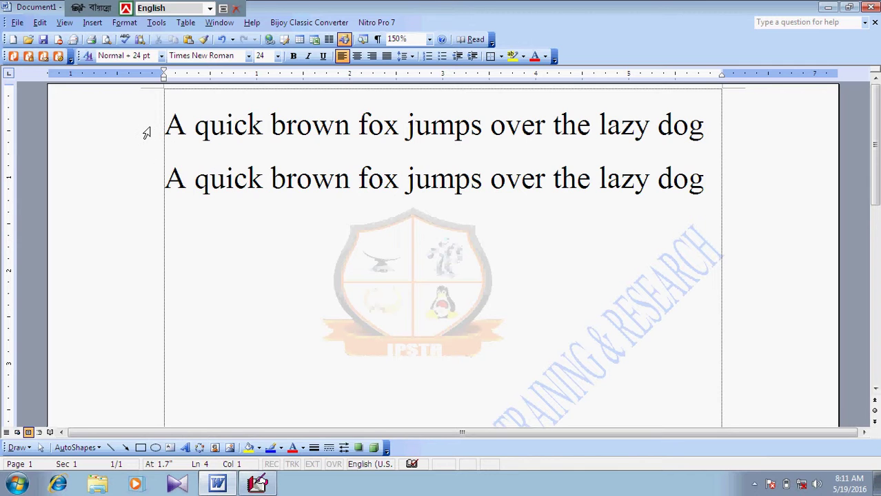
pyautogui.click(146, 133)
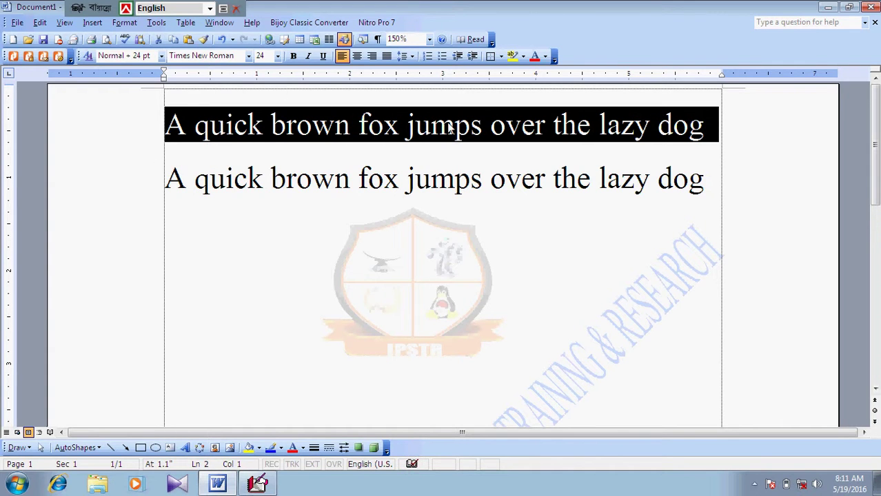
# Colour the first line red and paste a third copy of the sentence below.
pyautogui.click(535, 56)
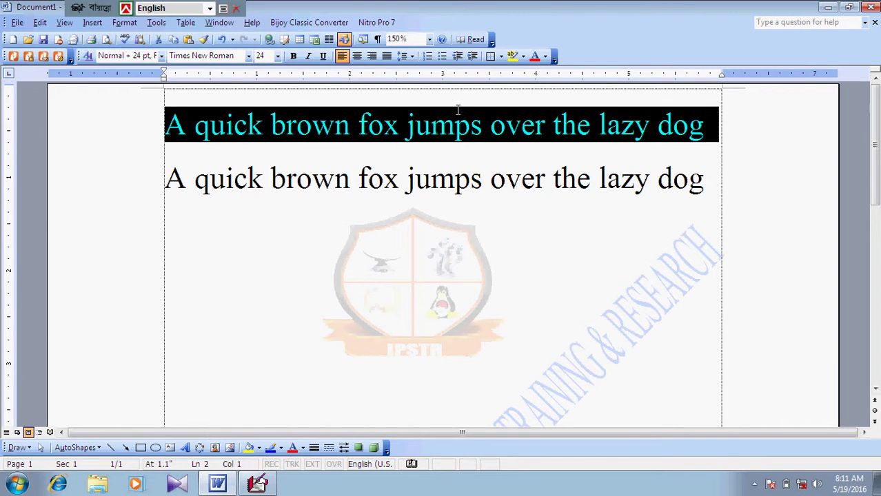
pyautogui.click(315, 230)
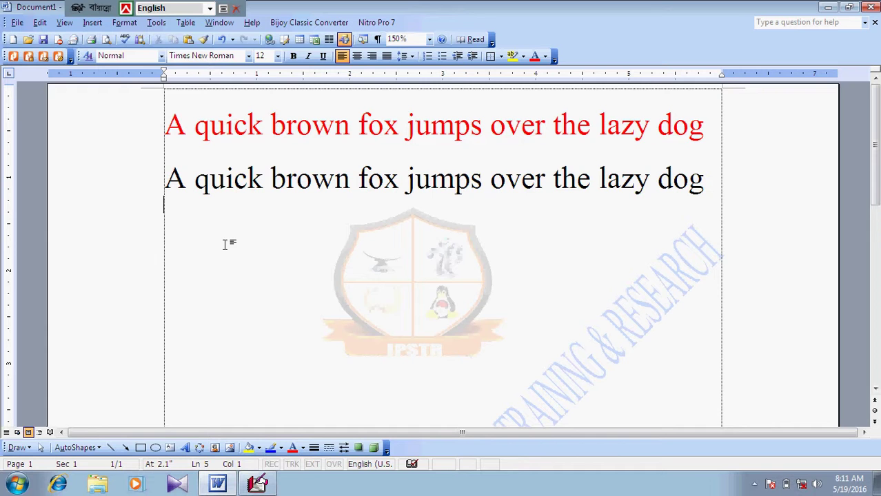
pyautogui.hotkey('ctrl', 'v')
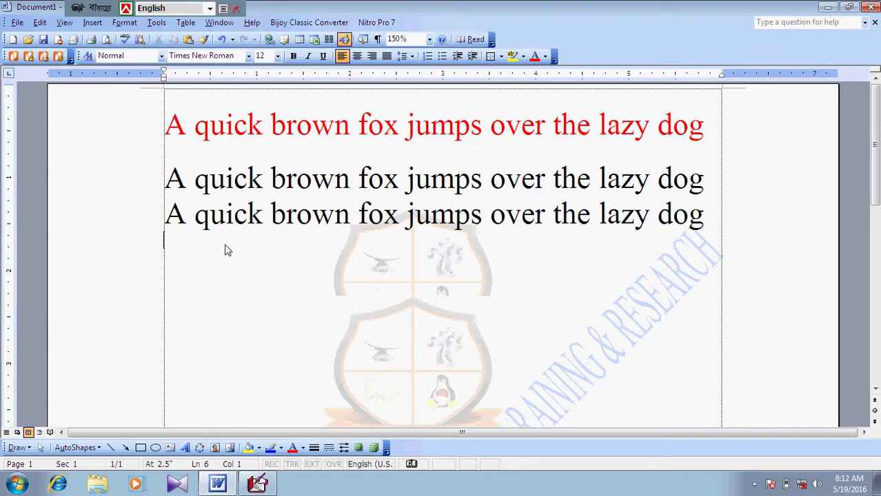
# Deselect the logo picture and select the red first line.
pyautogui.click(382, 366)
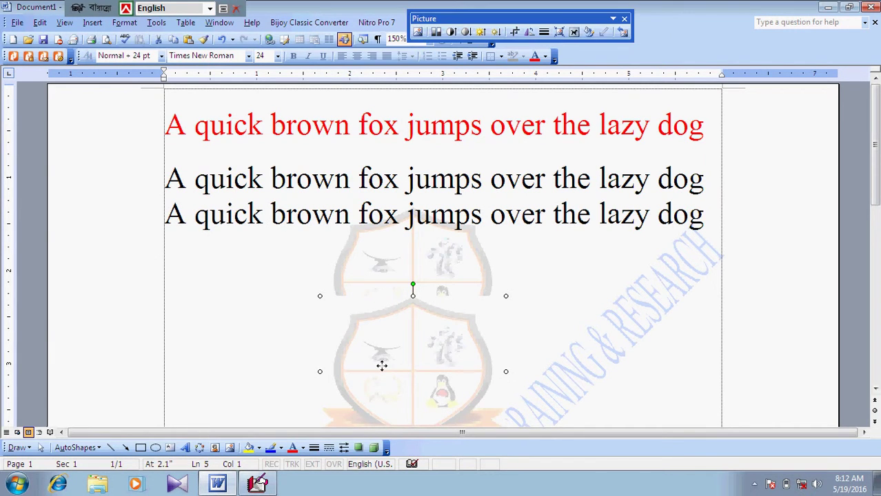
pyautogui.press('Escape')
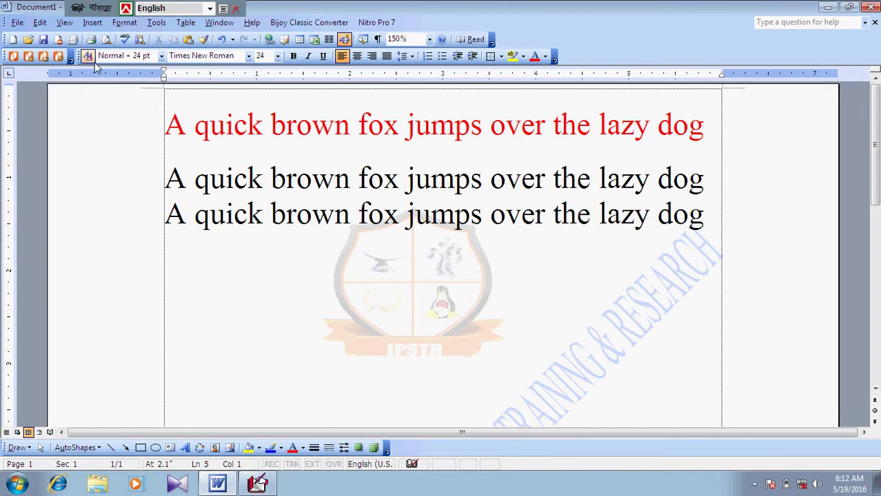
pyautogui.click(147, 128)
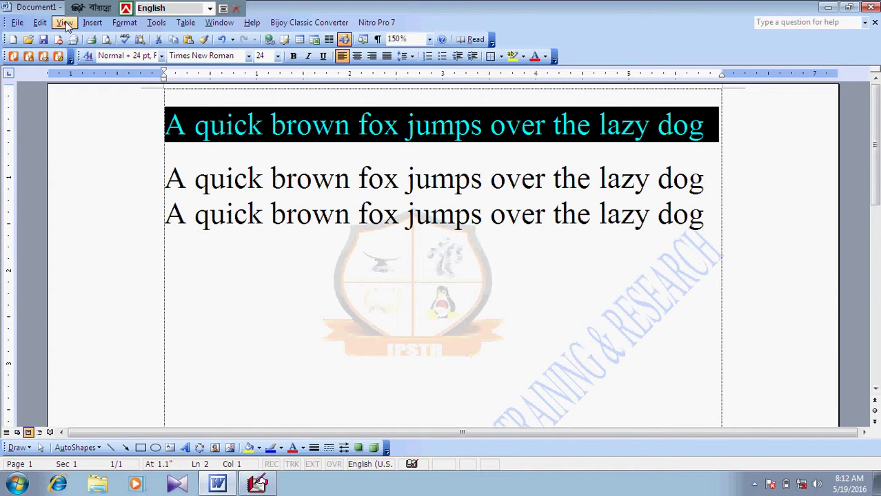
# Cut the red line from the top and paste it beneath the two black lines.
pyautogui.click(40, 23)
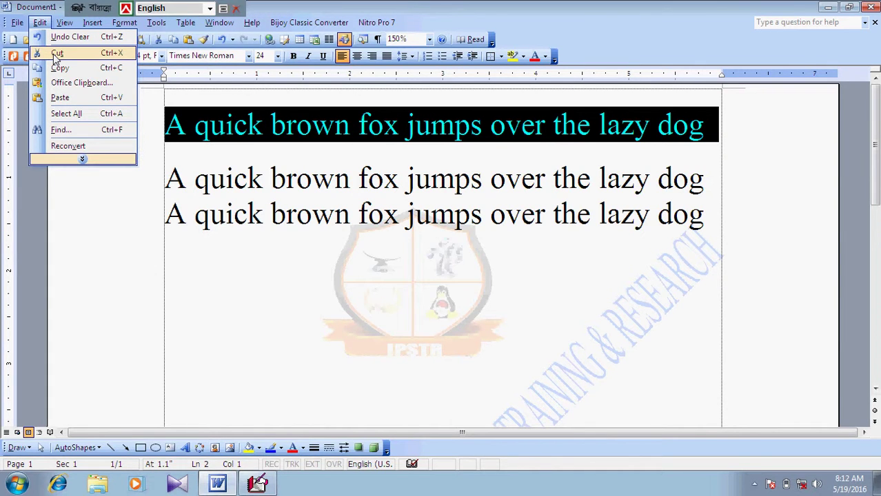
pyautogui.click(57, 54)
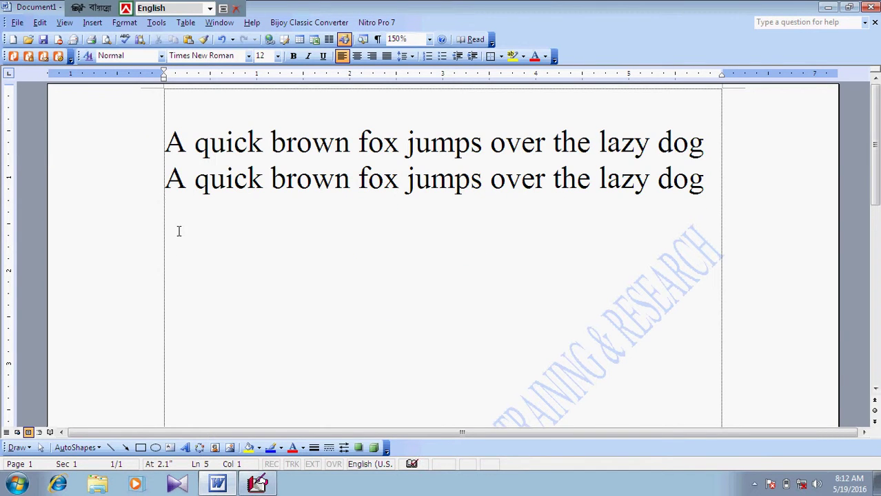
pyautogui.hotkey('ctrl', 'v')
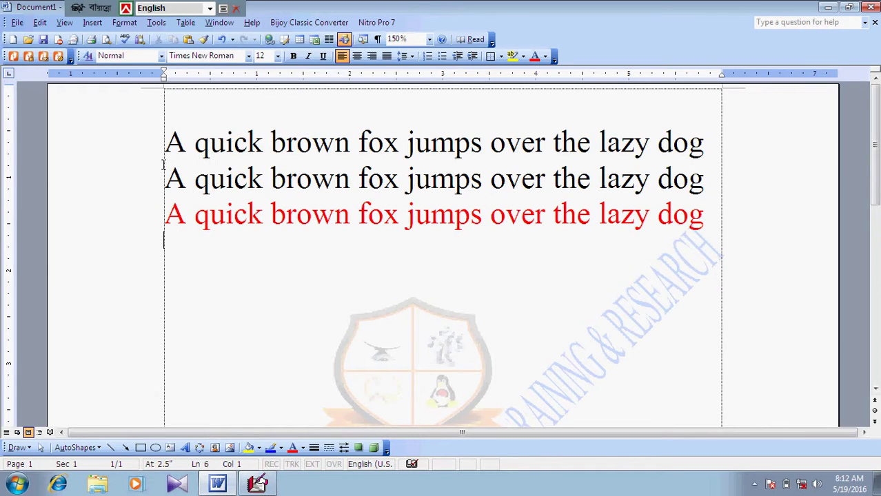
pyautogui.click(43, 24)
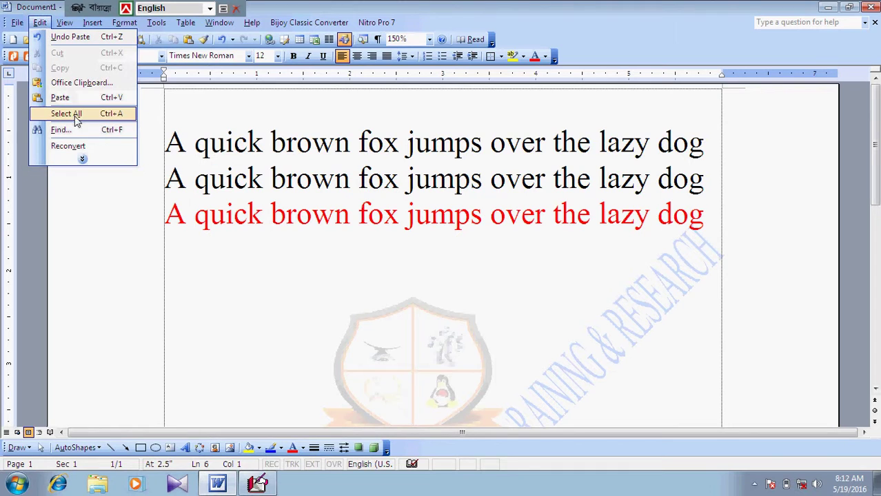
pyautogui.click(81, 163)
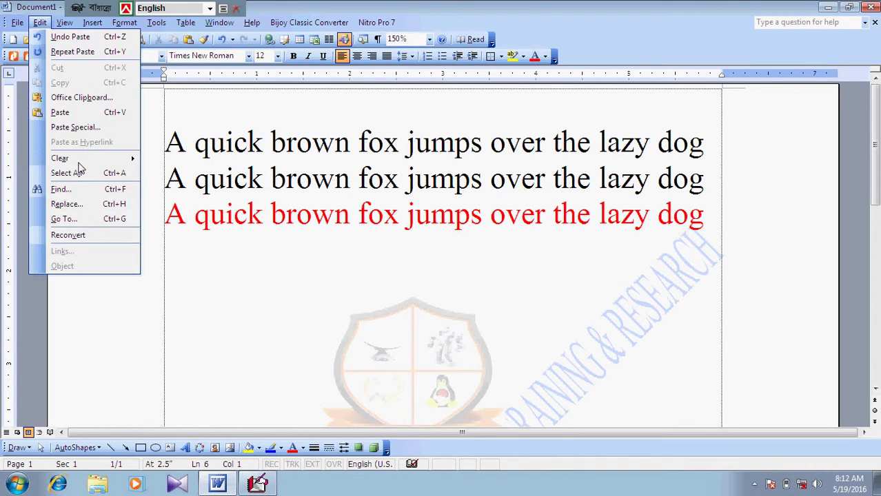
pyautogui.click(186, 412)
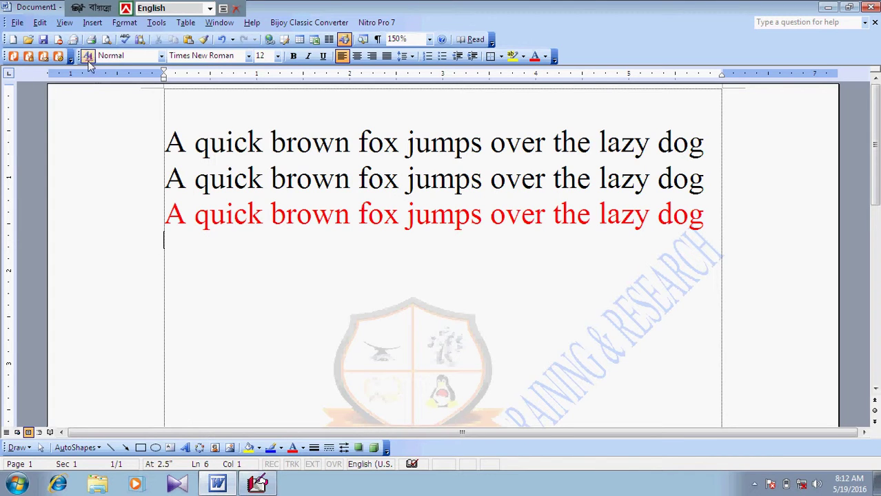
pyautogui.click(41, 23)
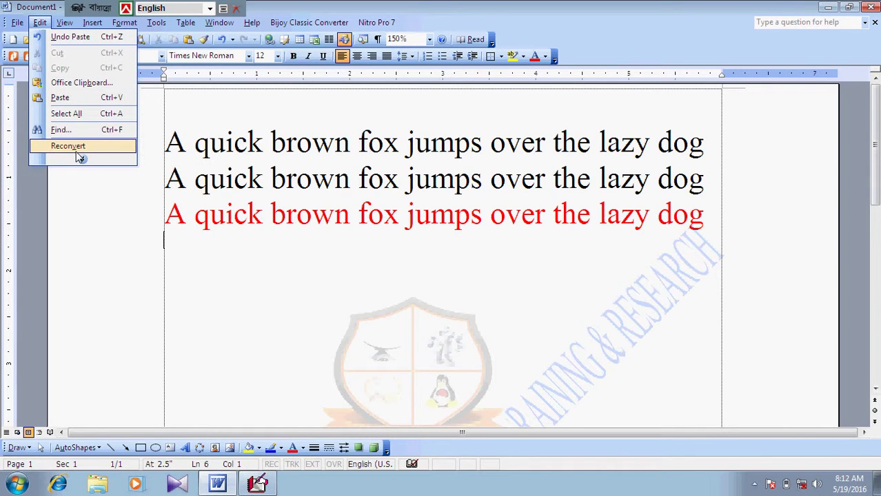
pyautogui.press('Escape')
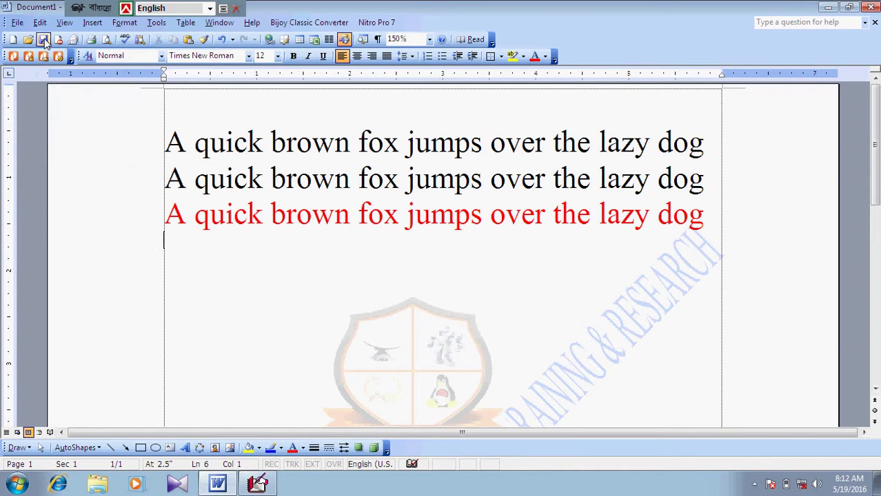
pyautogui.click(42, 22)
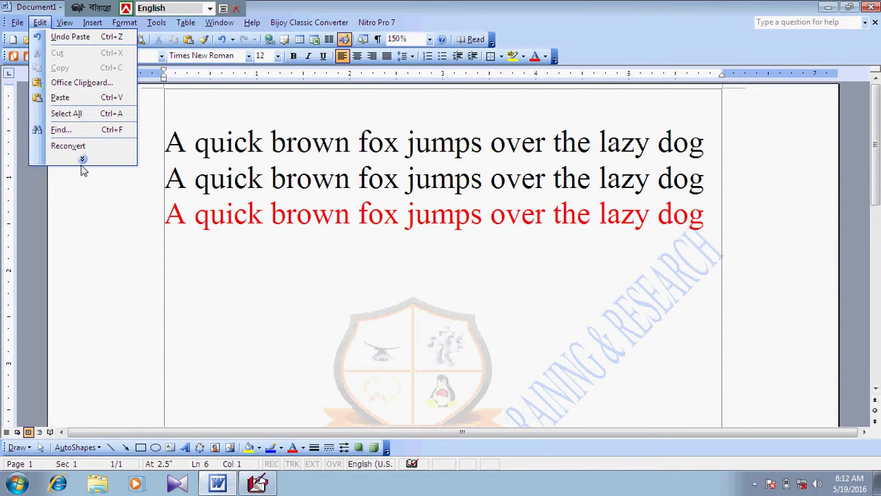
pyautogui.click(82, 163)
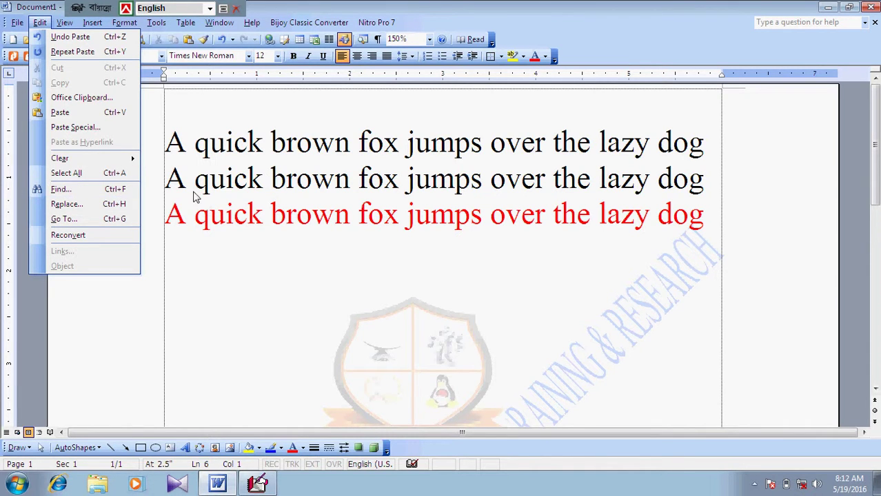
# Select the three sentence lines and paste them repeatedly to fill four pages.
pyautogui.click(171, 149)
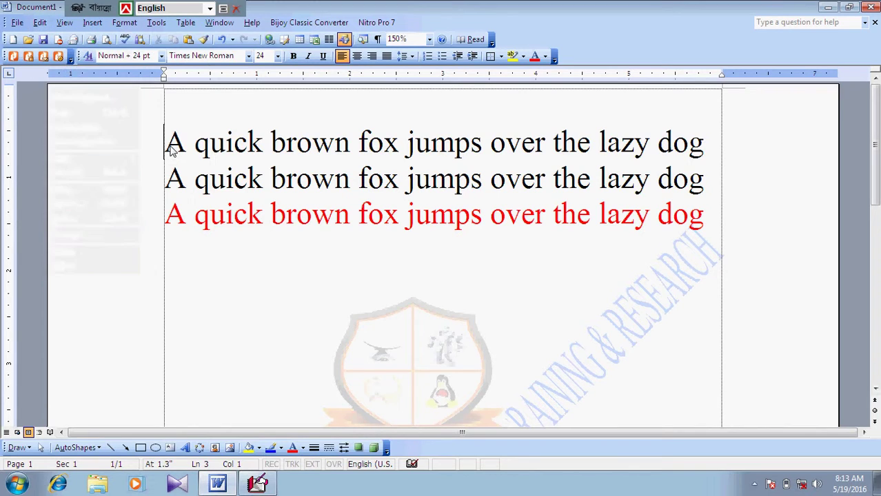
pyautogui.moveTo(171, 148); pyautogui.dragTo(365, 245)
pyautogui.moveTo(537, 248); pyautogui.dragTo(692, 218)
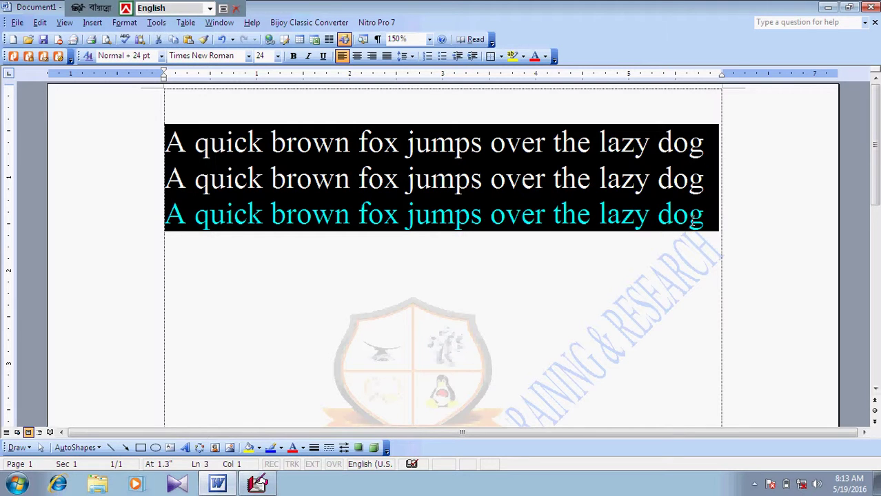
pyautogui.click(692, 218)
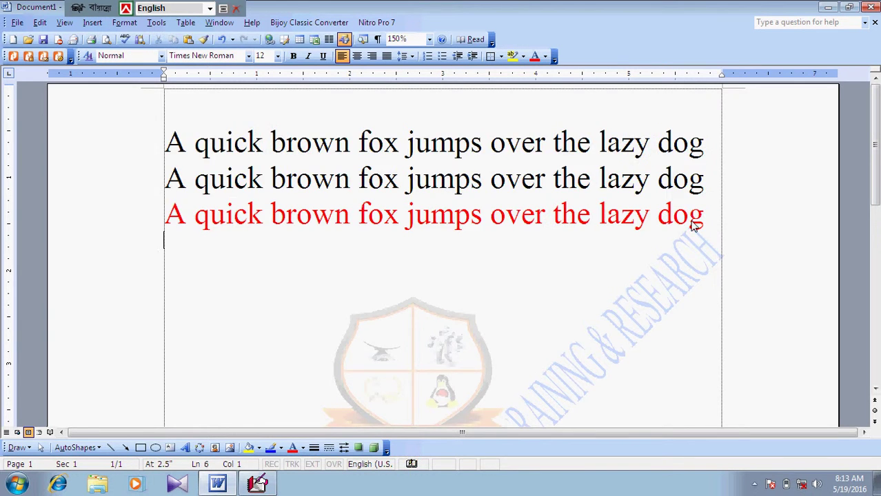
pyautogui.press('pagedown')
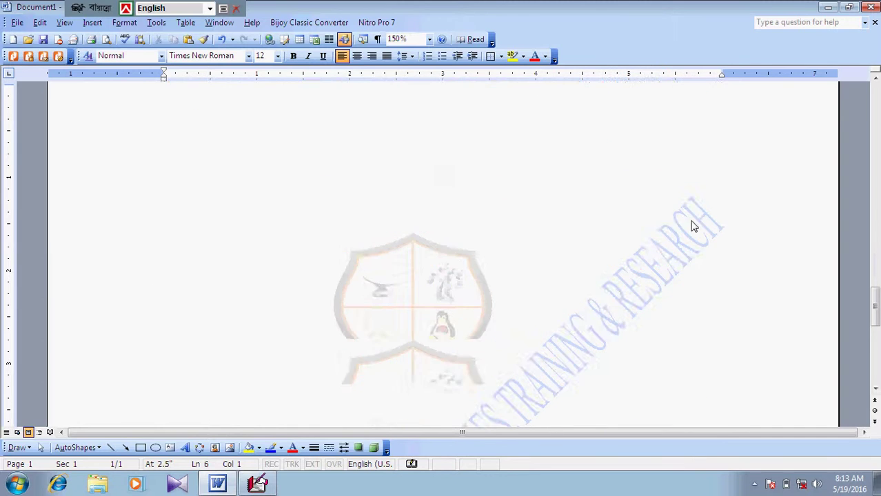
pyautogui.hotkey('ctrl', 'v')
pyautogui.hotkey('ctrl', 'v')
pyautogui.hotkey('ctrl', 'v')
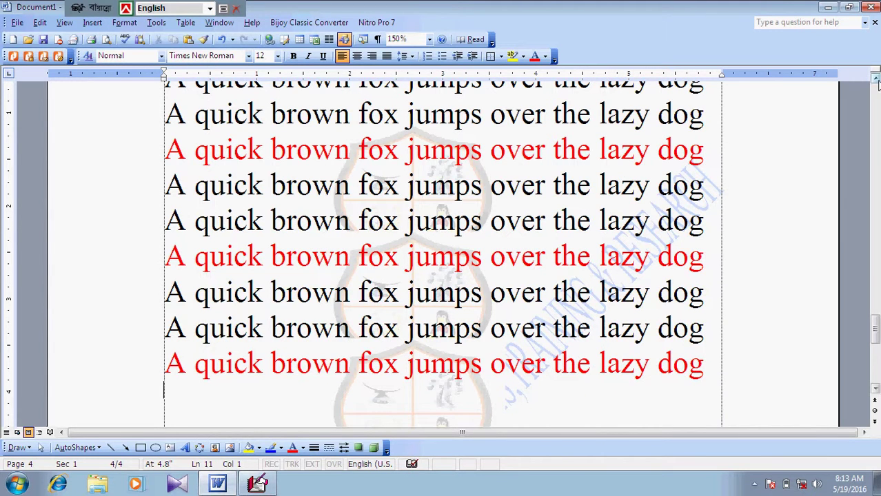
pyautogui.click(875, 79)
pyautogui.click(875, 79)
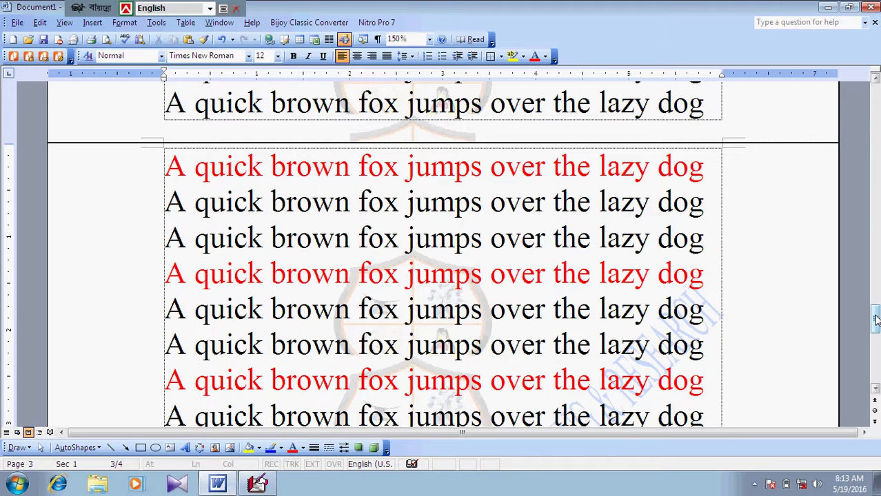
# Review the document from start to end and page back, finishing at the top.
pyautogui.hotkey('ctrl', 'Home')
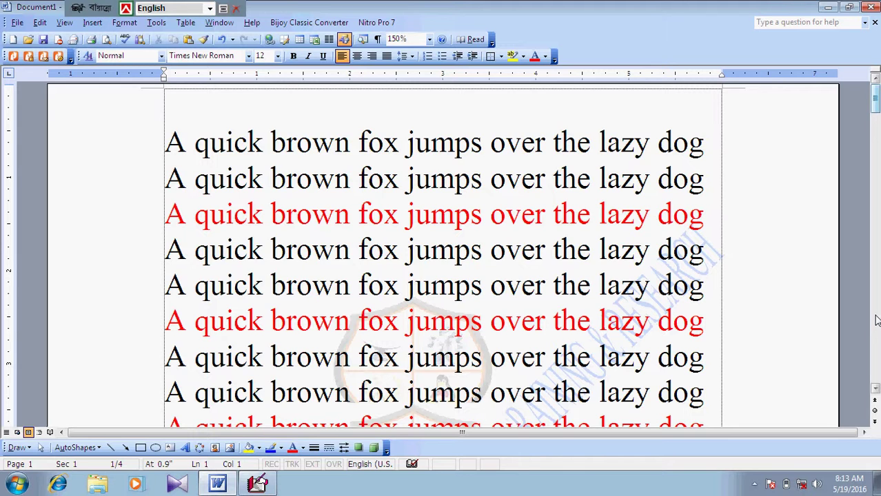
pyautogui.hotkey('ctrl', 'End')
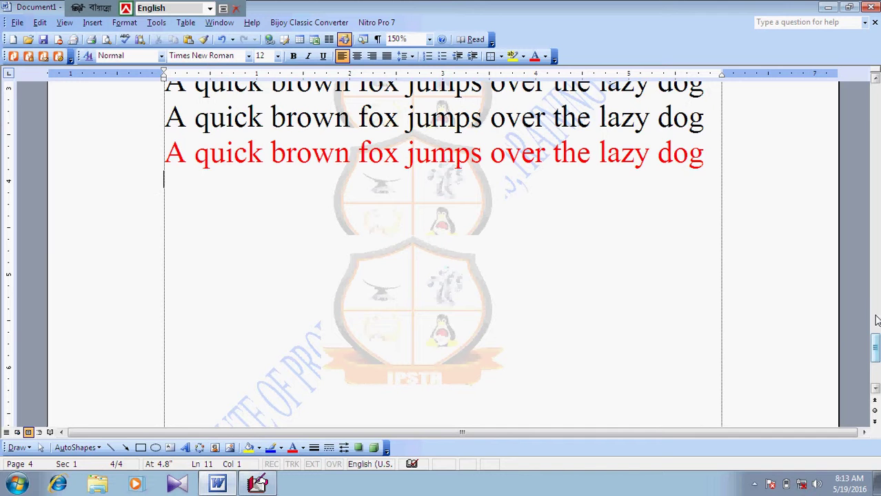
pyautogui.hotkey('ctrl', 'Home')
pyautogui.hotkey('ctrl', 'pagedown')
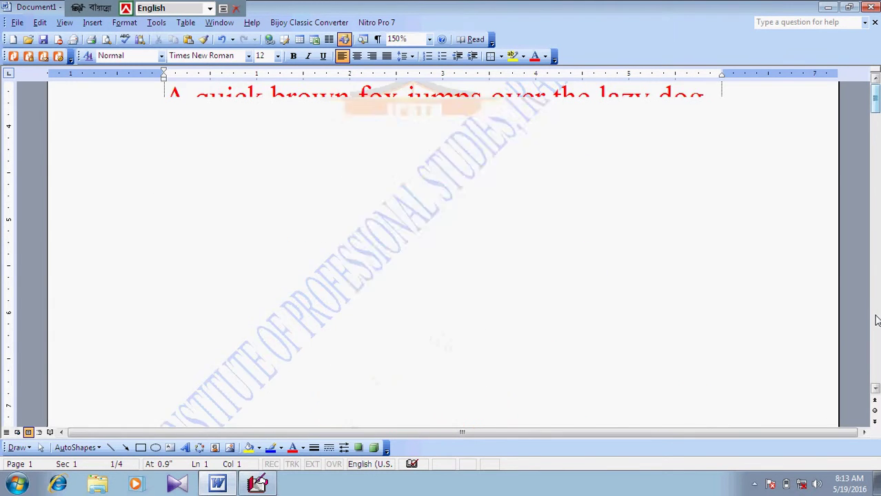
pyautogui.press('End')
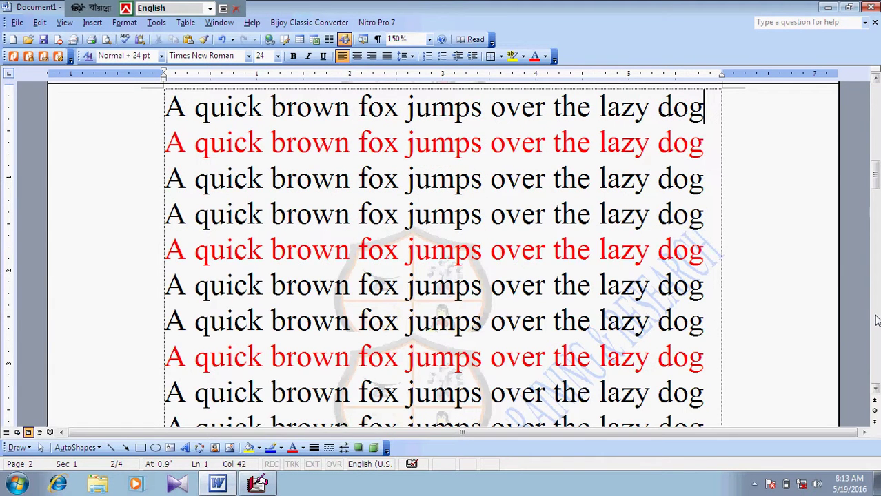
pyautogui.hotkey('ctrl', 'End')
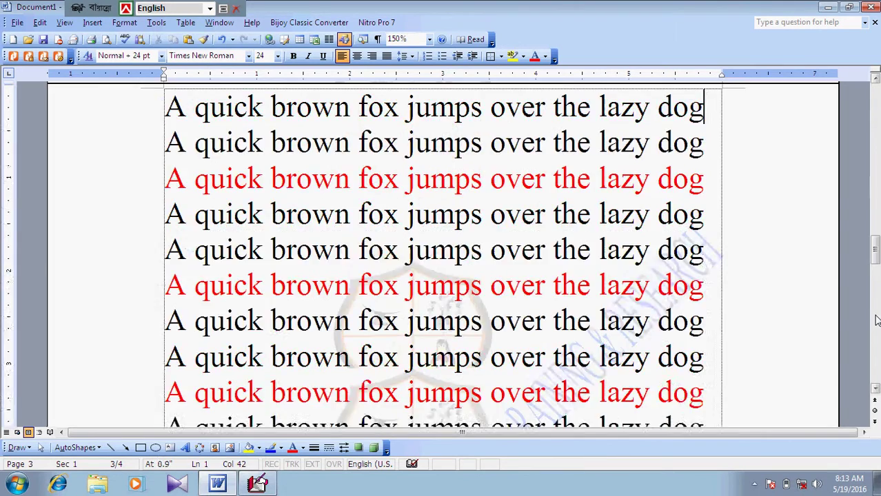
pyautogui.scroll(-5, 876, 320)
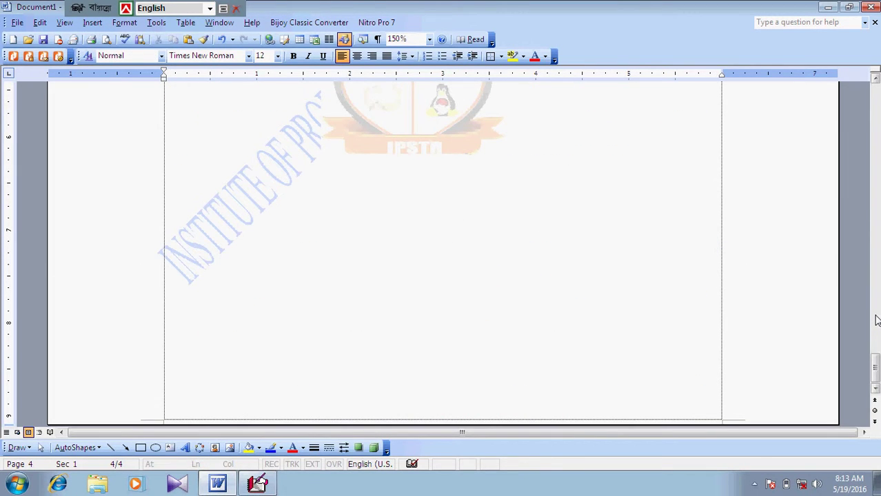
pyautogui.press('pageup')
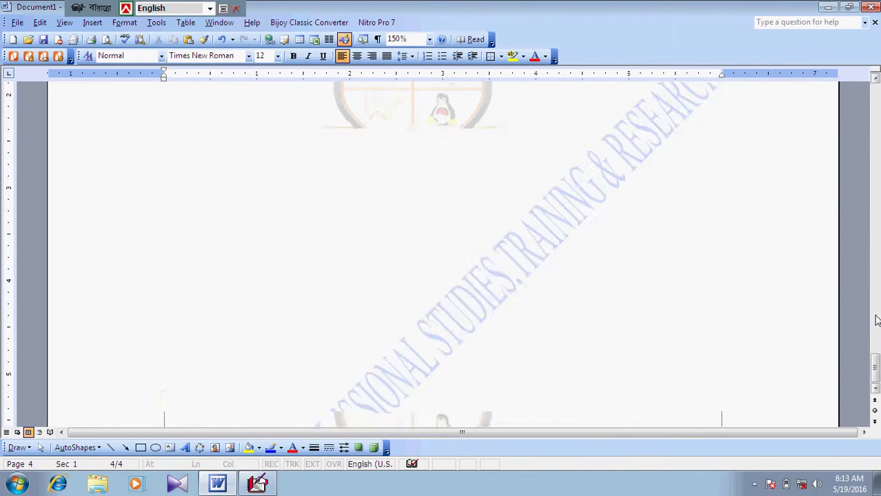
pyautogui.press('pageup')
pyautogui.press('pageup')
pyautogui.press('pageup')
pyautogui.hotkey('ctrl', 'Home')
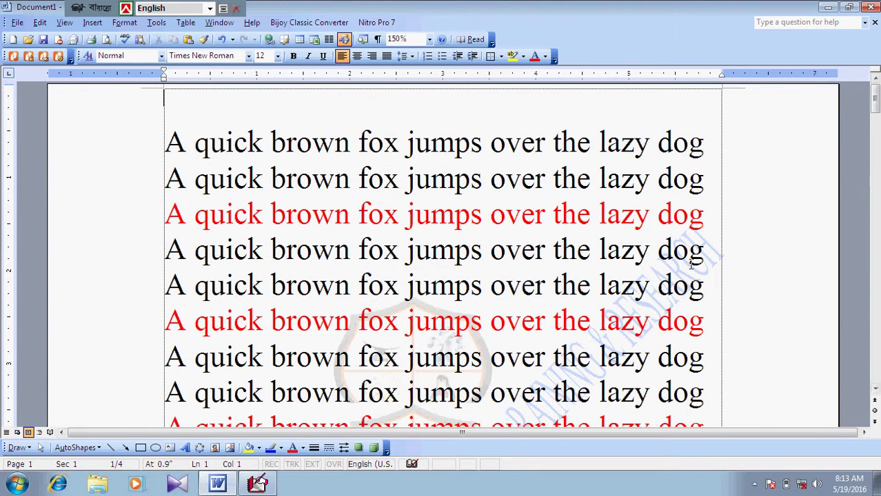
# Open Find and Replace, move it off the text and enter 'fox' as the search term.
pyautogui.click(40, 23)
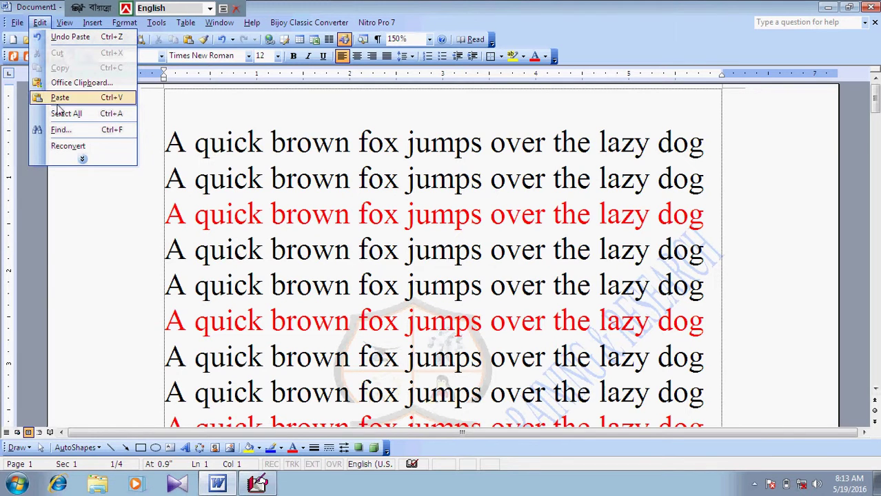
pyautogui.click(60, 131)
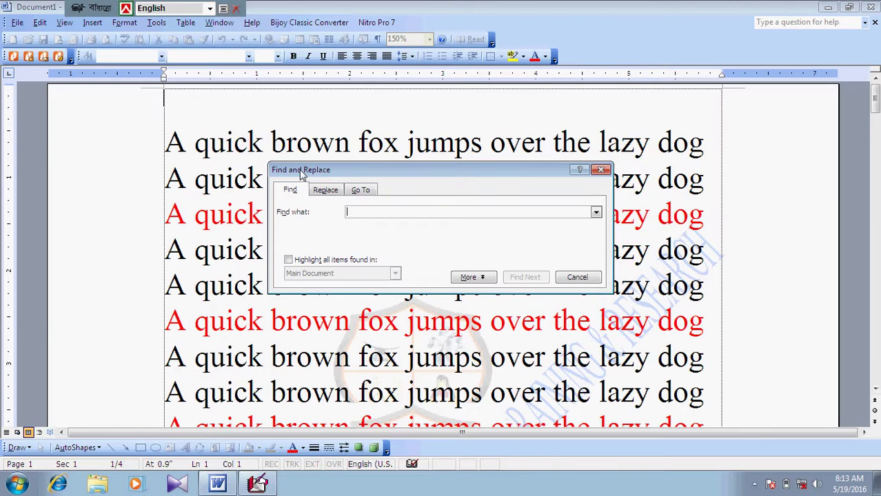
pyautogui.moveTo(301, 174); pyautogui.dragTo(481, 170)
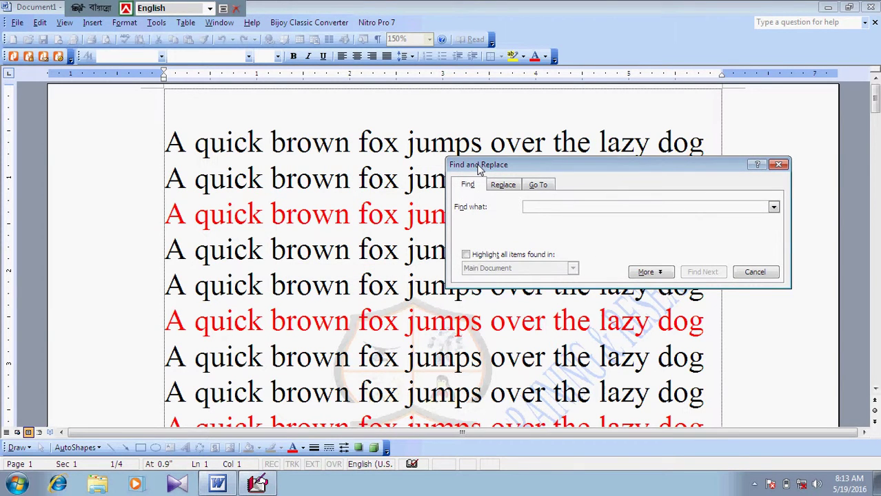
pyautogui.write('f')
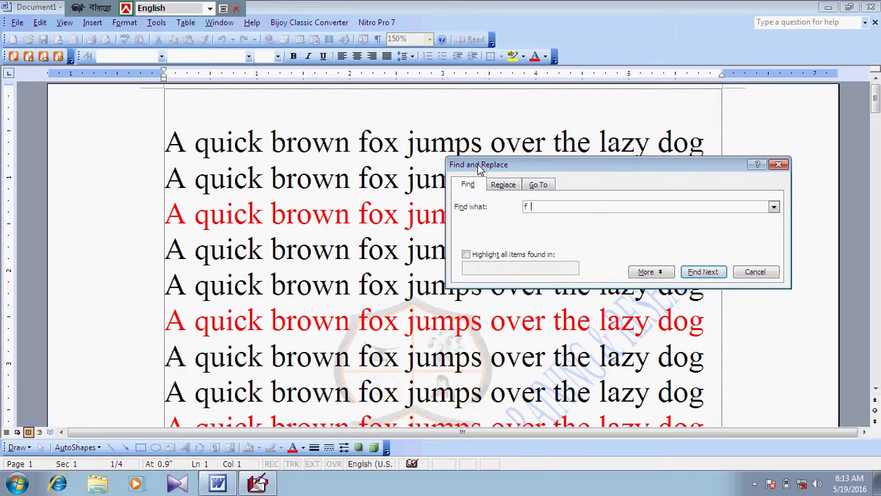
pyautogui.write('ox')
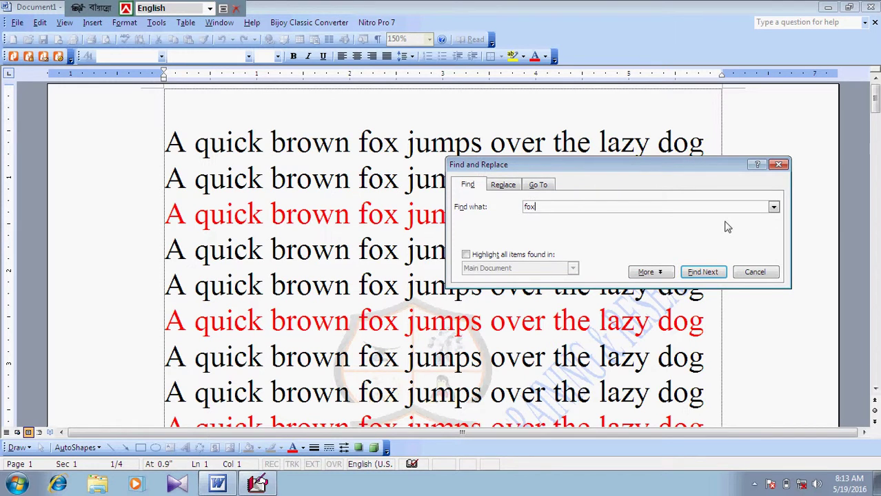
# Step through successive occurrences of 'fox' down the lines with Find Next.
pyautogui.click(705, 275)
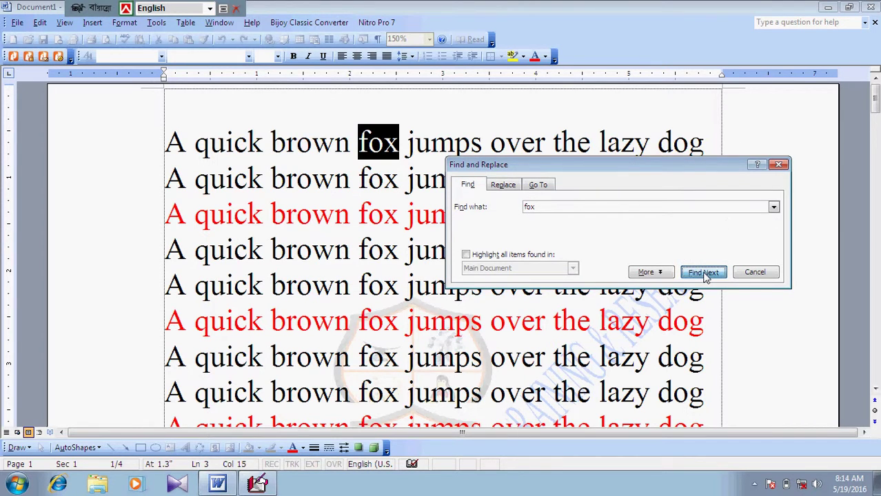
pyautogui.click(705, 276)
pyautogui.click(705, 276)
pyautogui.click(705, 276)
pyautogui.click(704, 275)
pyautogui.click(705, 275)
pyautogui.click(705, 276)
pyautogui.click(705, 276)
pyautogui.click(704, 276)
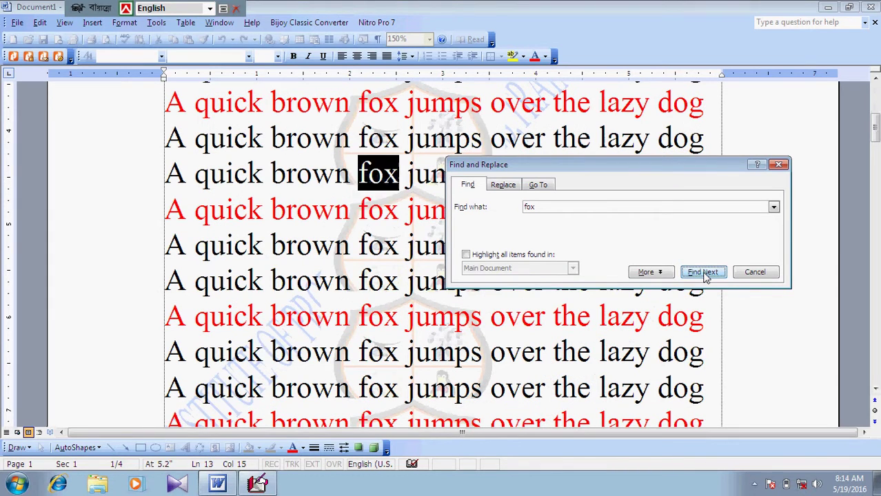
pyautogui.click(705, 276)
pyautogui.click(705, 276)
pyautogui.click(705, 276)
pyautogui.click(705, 276)
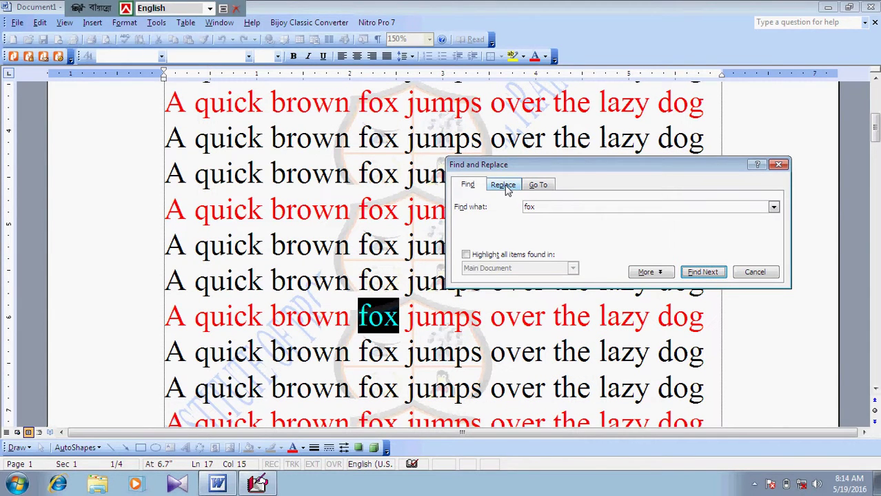
# Replace every 'fox' with 'cat', 77 replacements in all, and dismiss the count message.
pyautogui.click(505, 185)
pyautogui.click(551, 239)
pyautogui.write('cat')
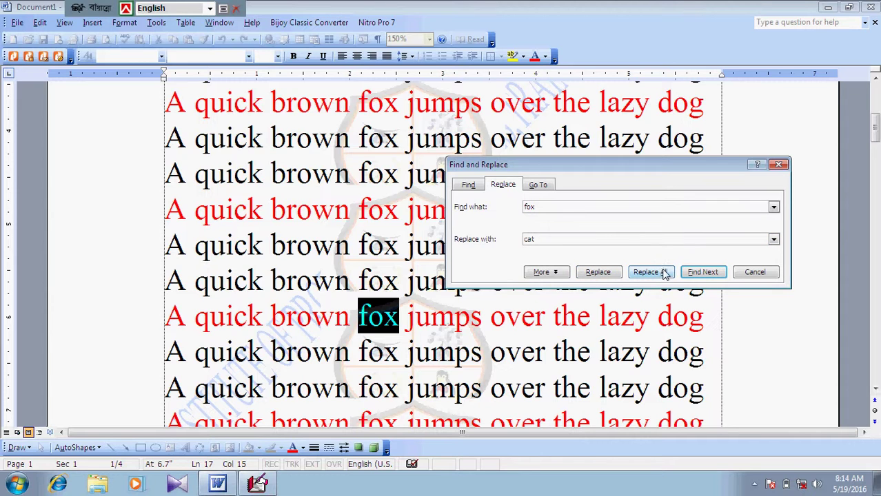
pyautogui.click(605, 274)
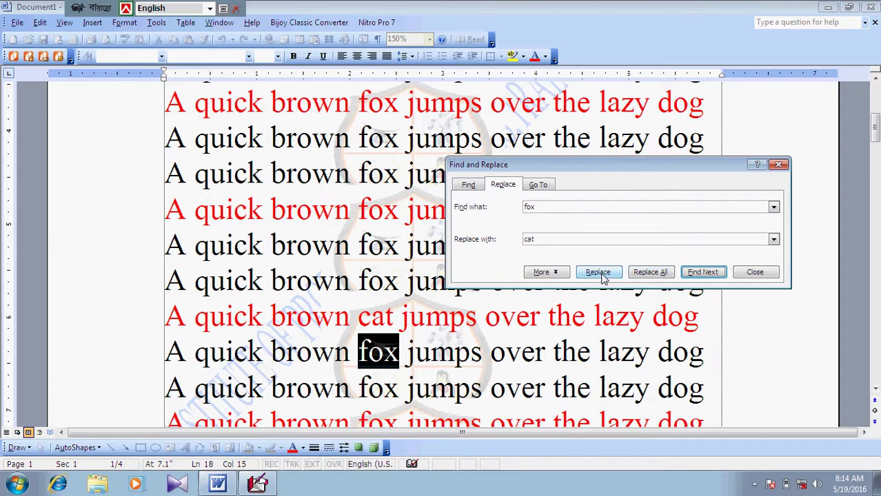
pyautogui.click(644, 273)
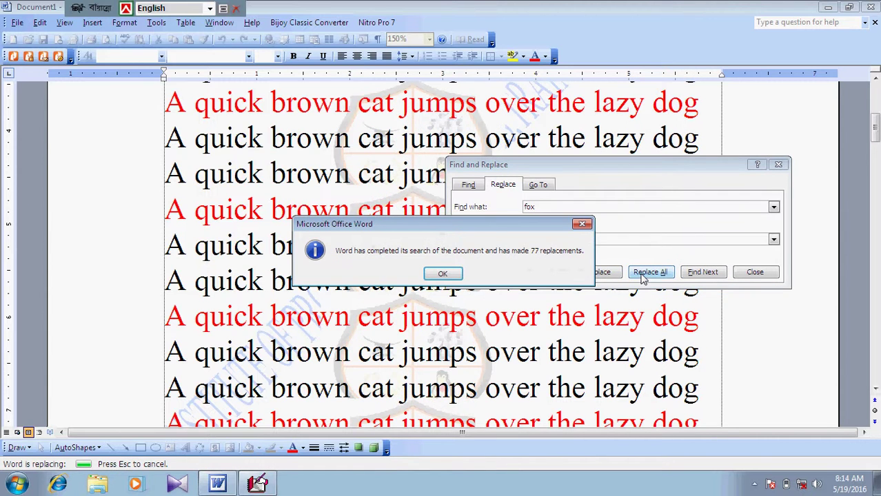
pyautogui.click(446, 275)
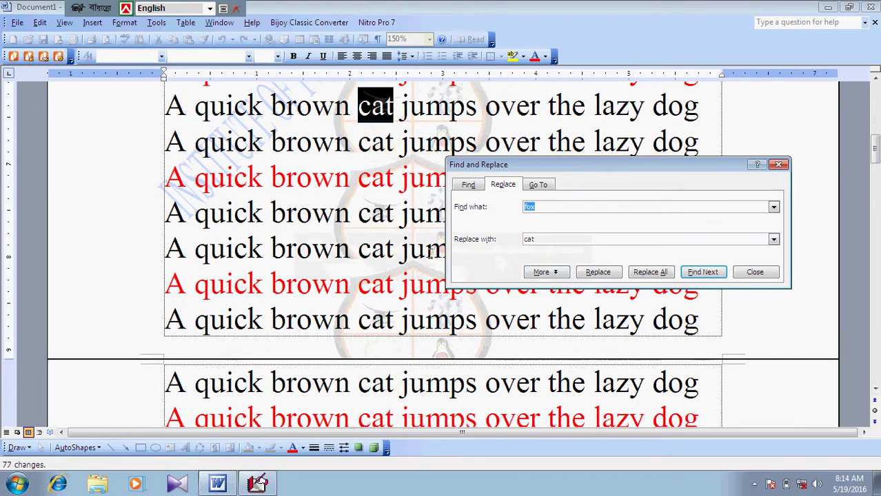
# Deselect the replaced word in the document and switch to the Go To tab.
pyautogui.click(379, 160)
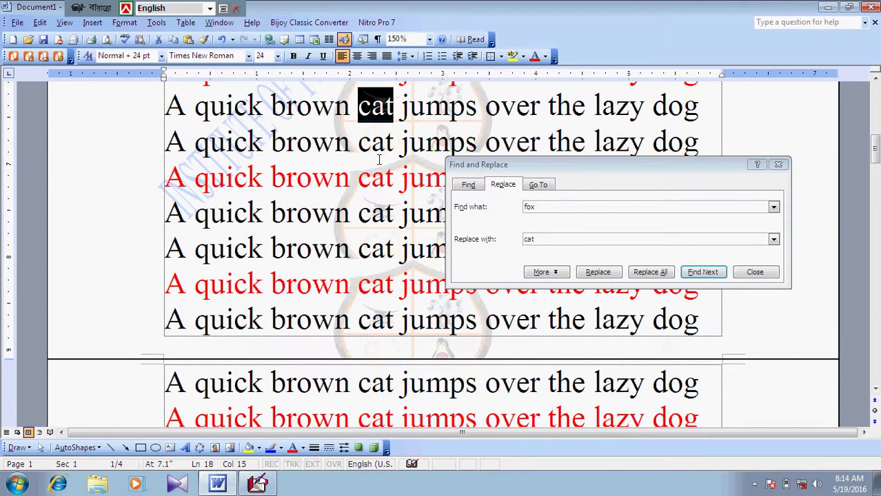
pyautogui.click(384, 248)
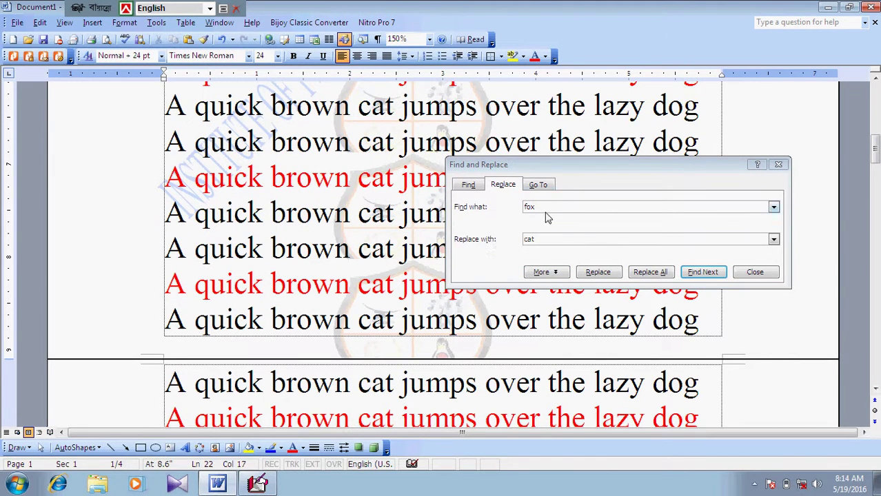
pyautogui.click(540, 187)
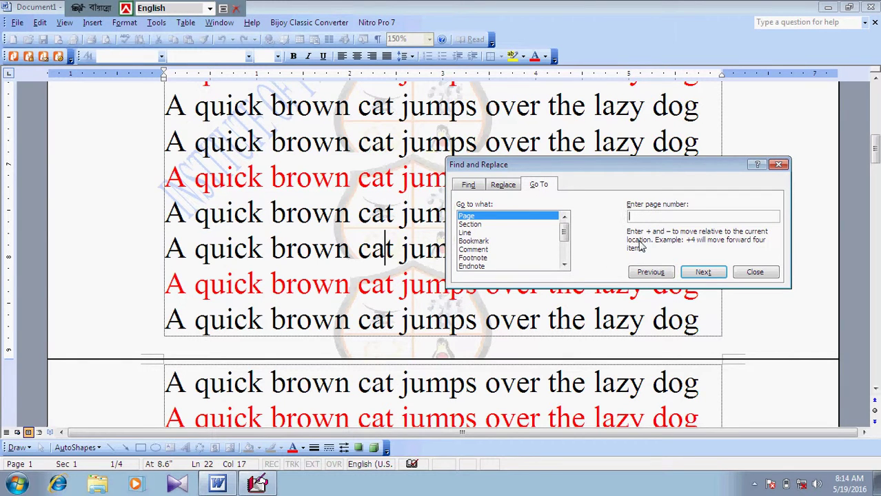
# Jump to page 4 and close the Find and Replace dialog.
pyautogui.write('4')
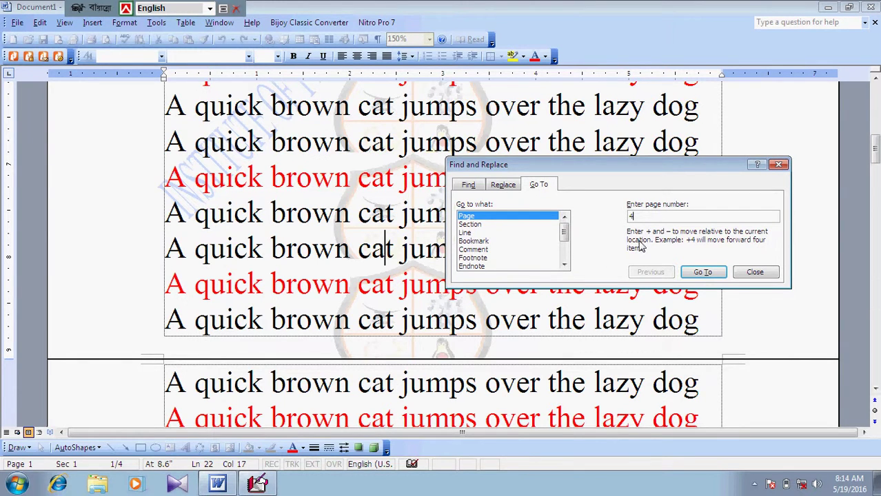
pyautogui.press('Return')
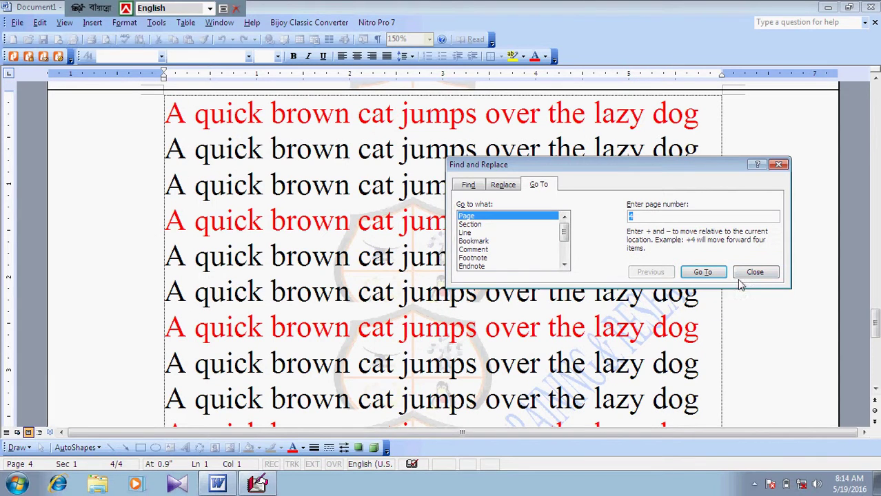
pyautogui.click(755, 272)
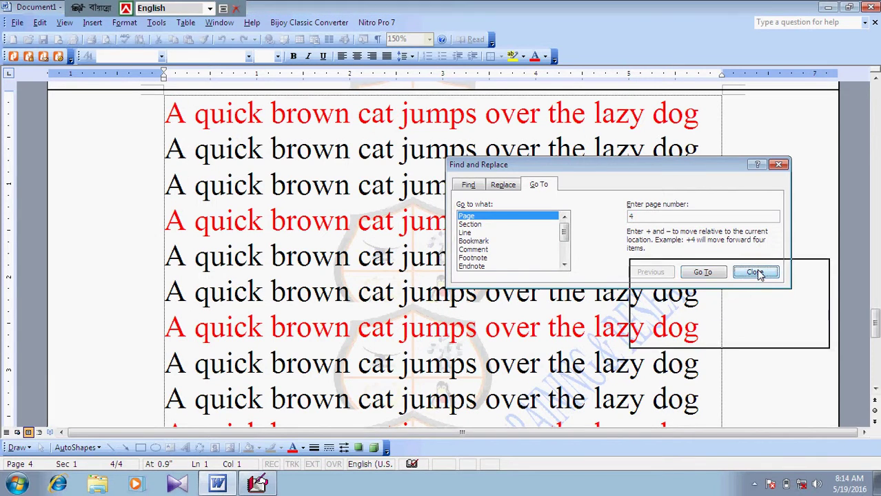
pyautogui.click(874, 326)
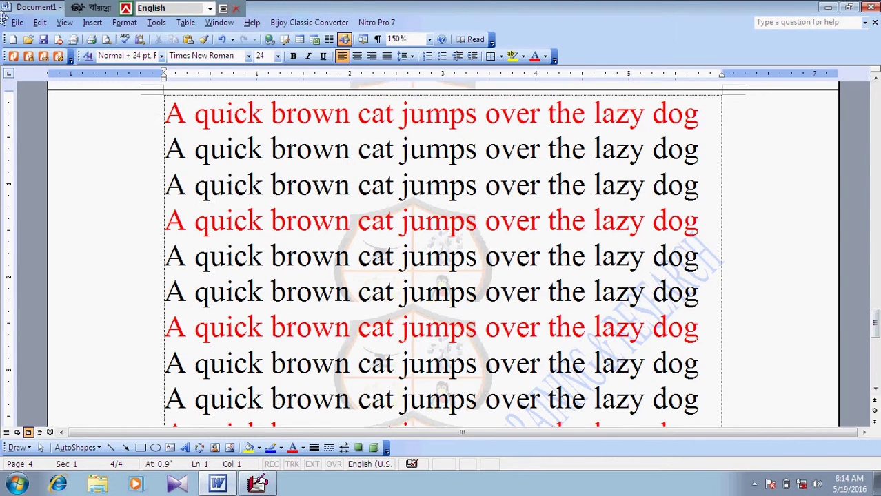
# Look over the full Edit menu and the Format menu commands.
pyautogui.click(39, 22)
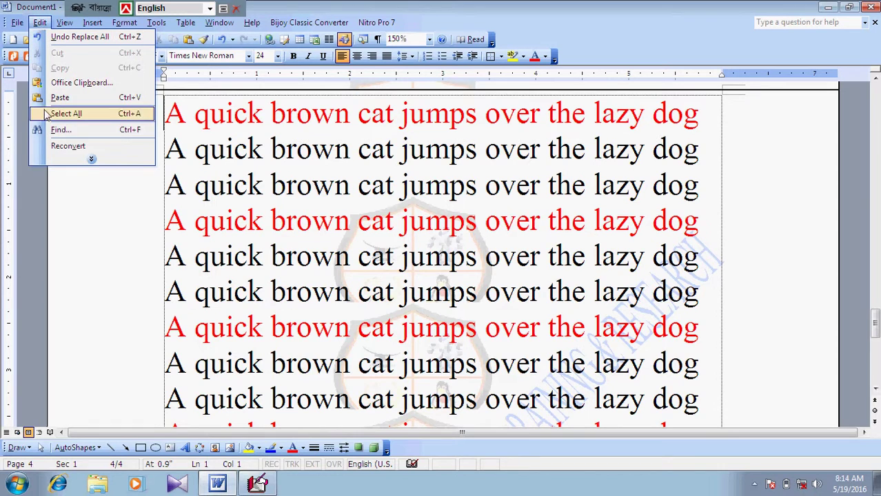
pyautogui.click(91, 160)
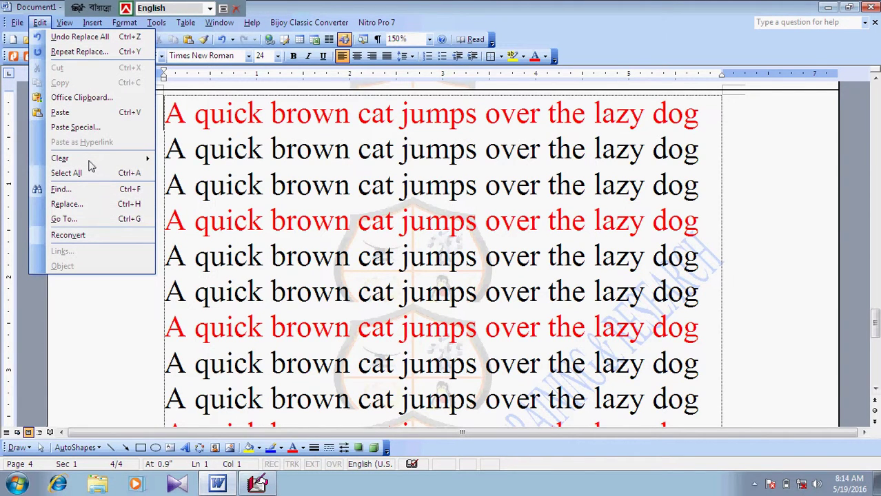
pyautogui.hotkey('alt', 'o')
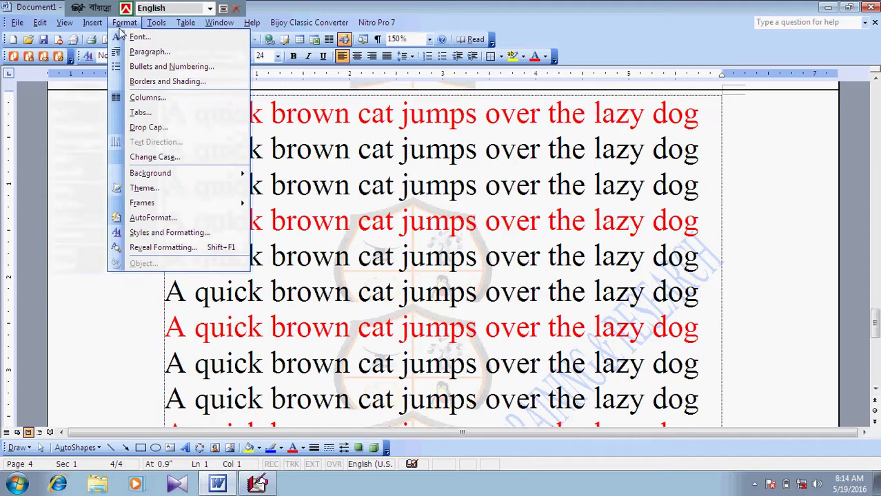
pyautogui.moveTo(41, 23)
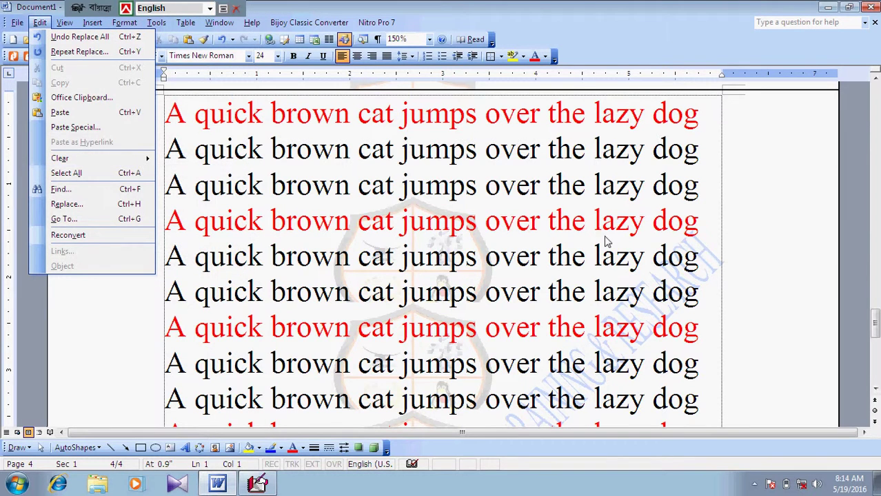
# Close the document without saving the changes.
pyautogui.click(756, 229)
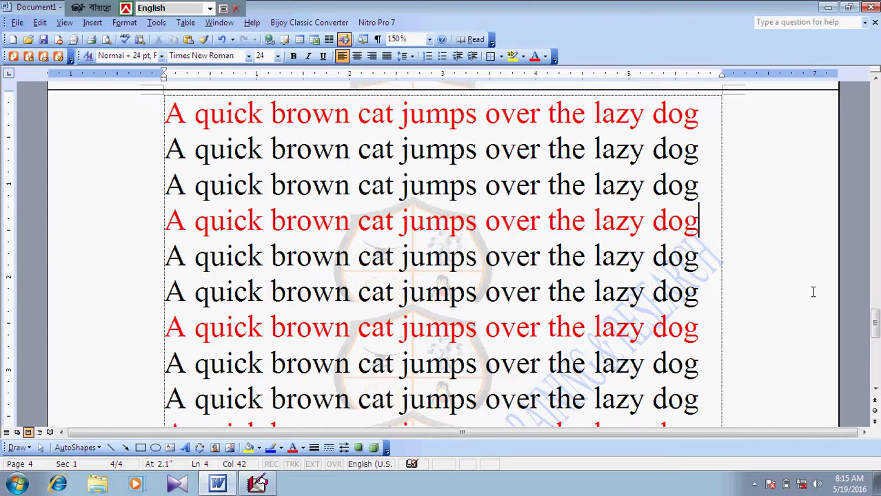
pyautogui.click(873, 7)
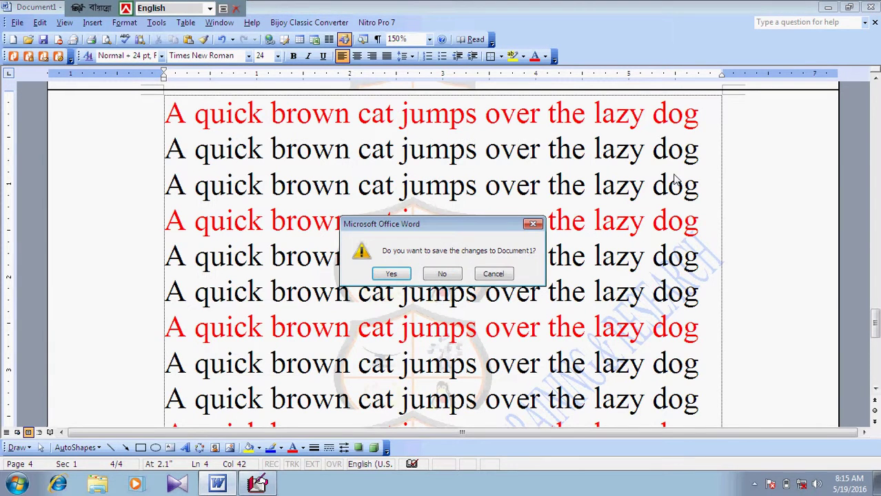
pyautogui.click(450, 279)
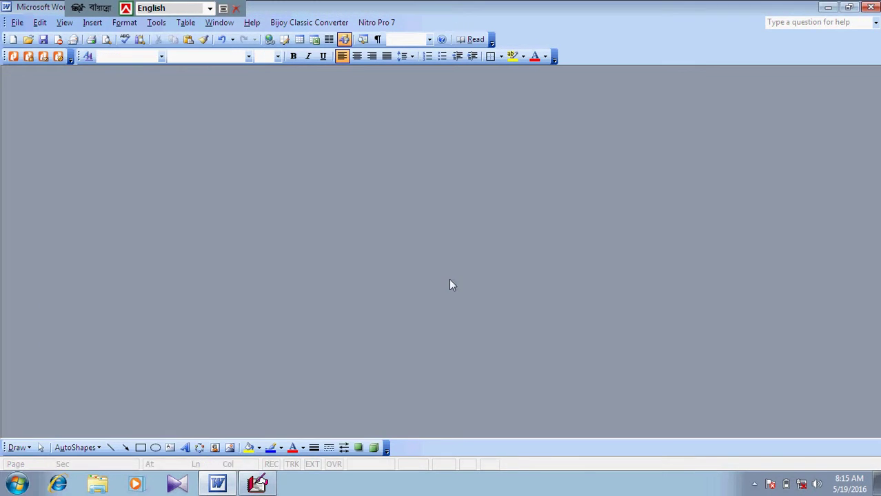